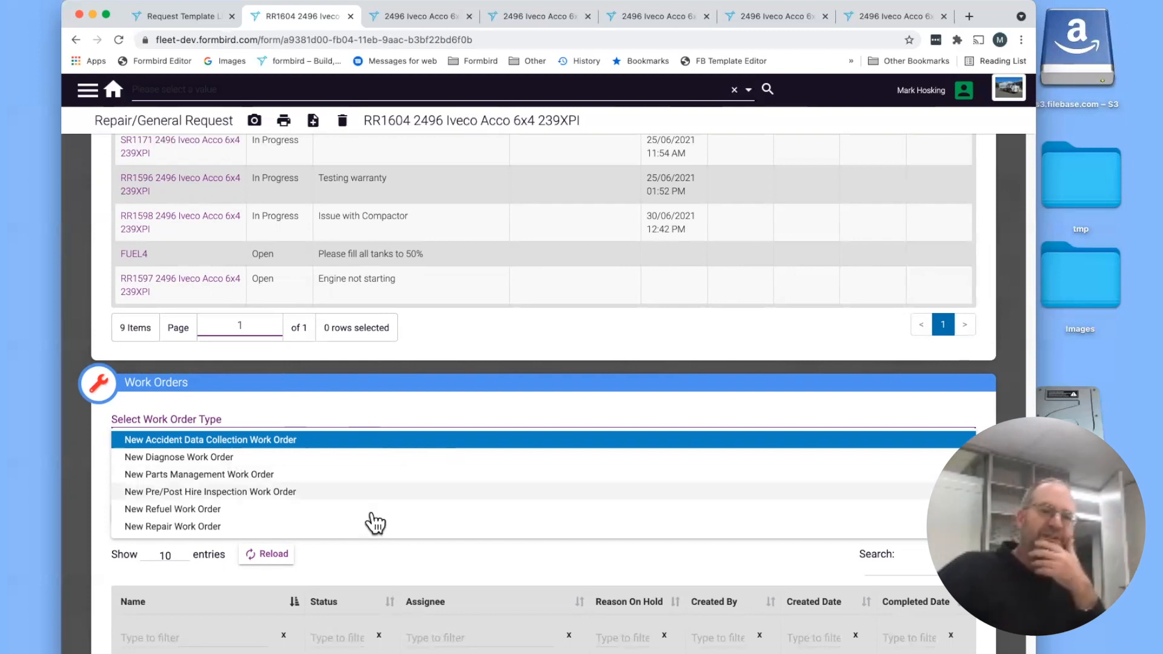
- Create a New Repair Work Order for the Iveco Acco request without an assignee and open it from the work orders list
{"action": "left_click", "coordinate": [210, 527]}
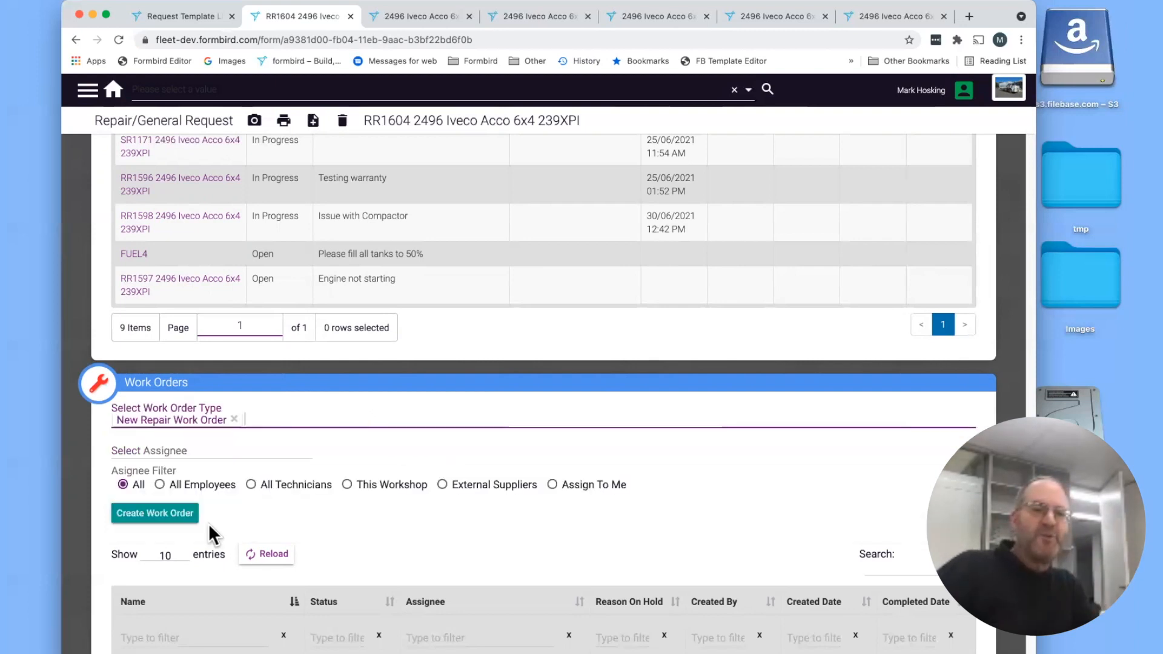
{"action": "left_click", "coordinate": [205, 449]}
{"action": "left_click", "coordinate": [379, 442]}
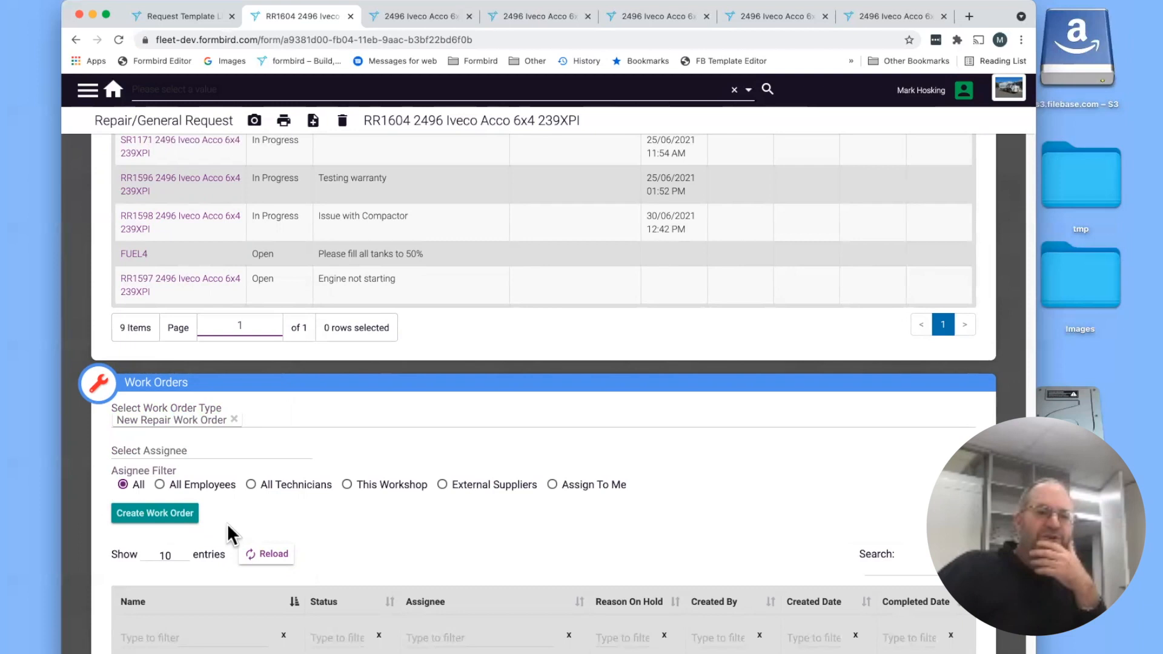
{"action": "left_click", "coordinate": [167, 522]}
{"action": "scroll", "coordinate": [242, 526], "scroll_direction": "down", "scroll_amount": 3}
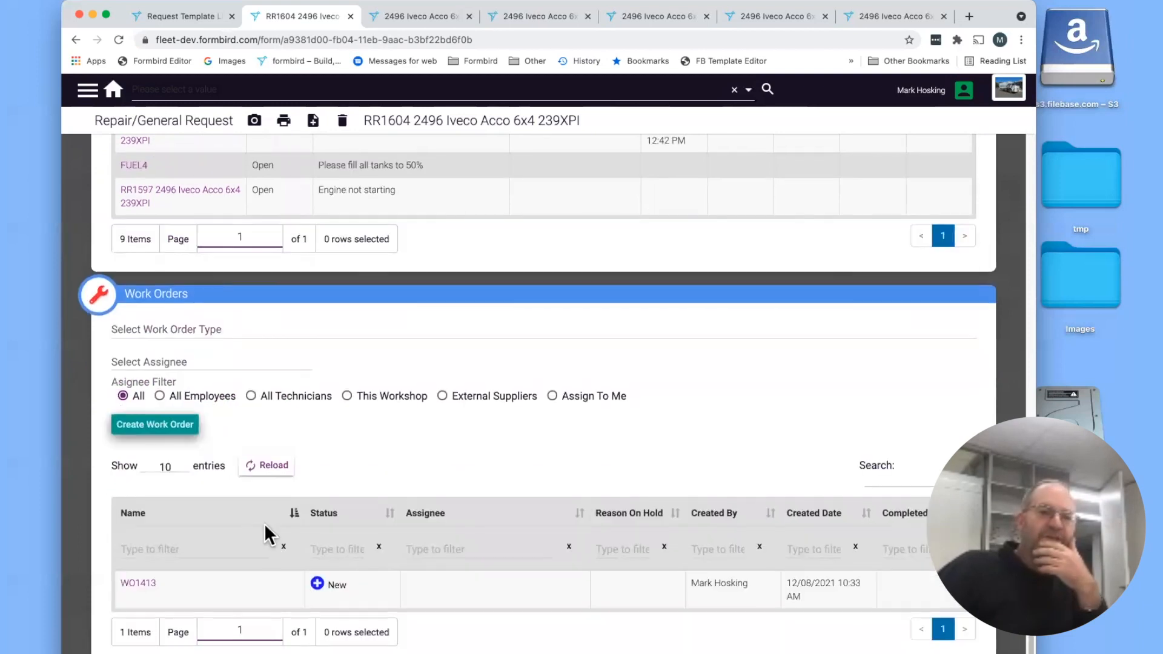
{"action": "left_click", "coordinate": [135, 582]}
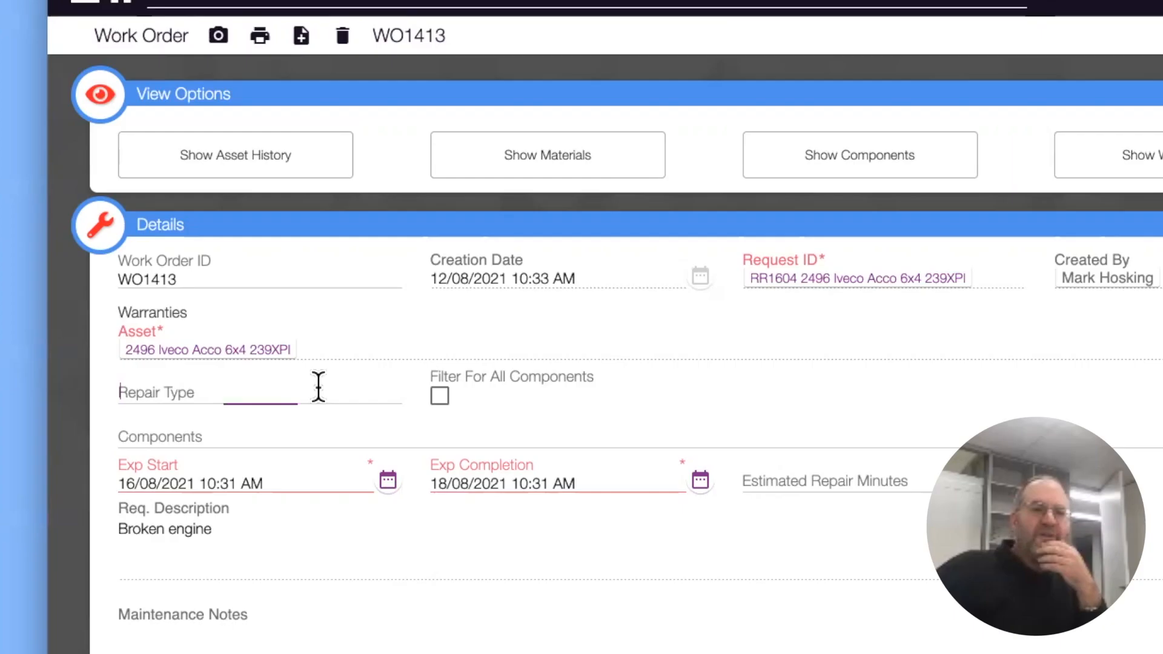
- Set the work order's repair type to Engine
{"action": "left_click", "coordinate": [318, 386]}
{"action": "type", "text": "fs"}
{"action": "key", "text": "BackSpace"}
{"action": "key", "text": "BackSpace"}
{"action": "type", "text": "engin"}
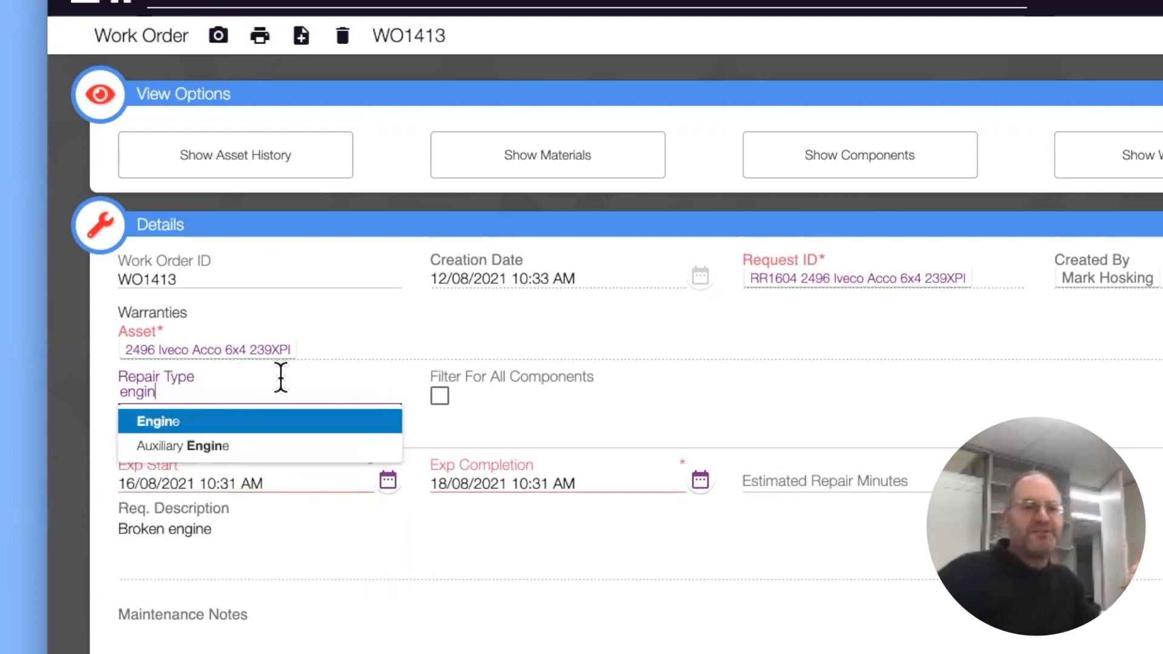
{"action": "left_click", "coordinate": [228, 411]}
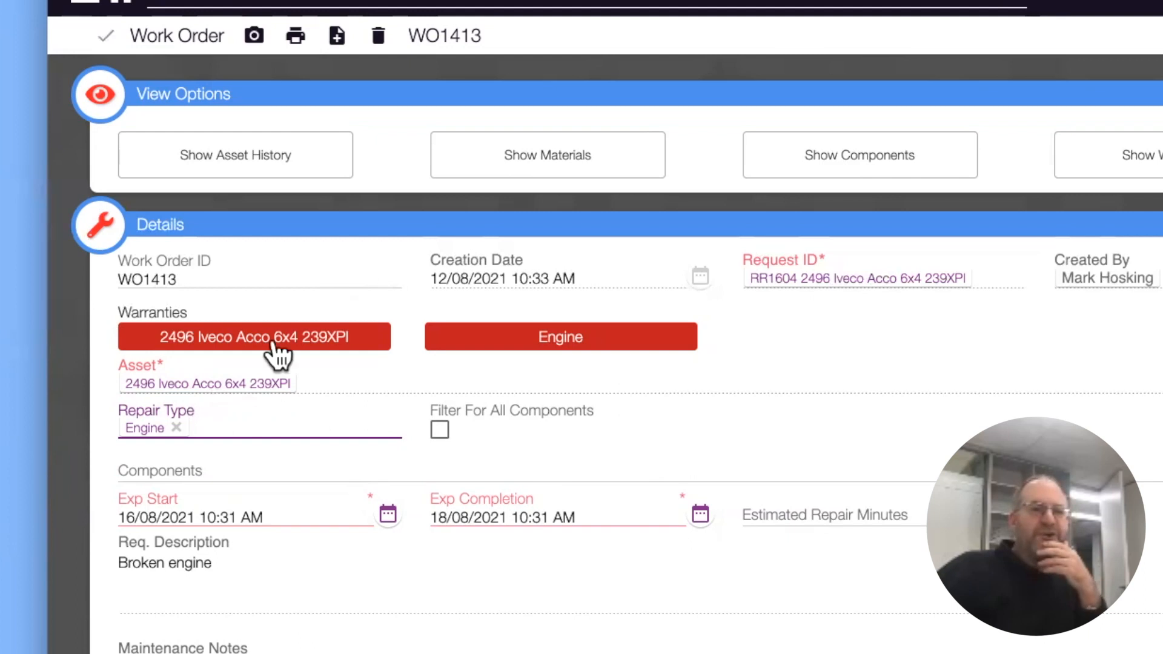
- Set the work order type to Unscheduled
{"action": "scroll", "coordinate": [633, 415], "scroll_direction": "down", "scroll_amount": 3}
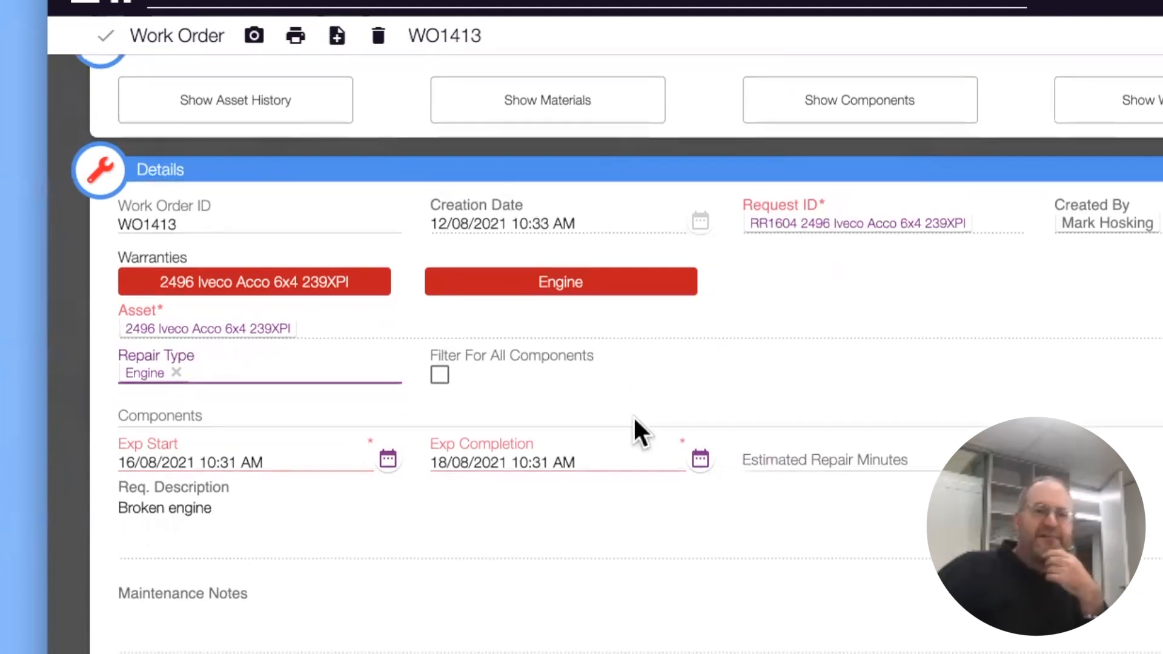
{"action": "scroll", "coordinate": [632, 418], "scroll_direction": "down", "scroll_amount": 3}
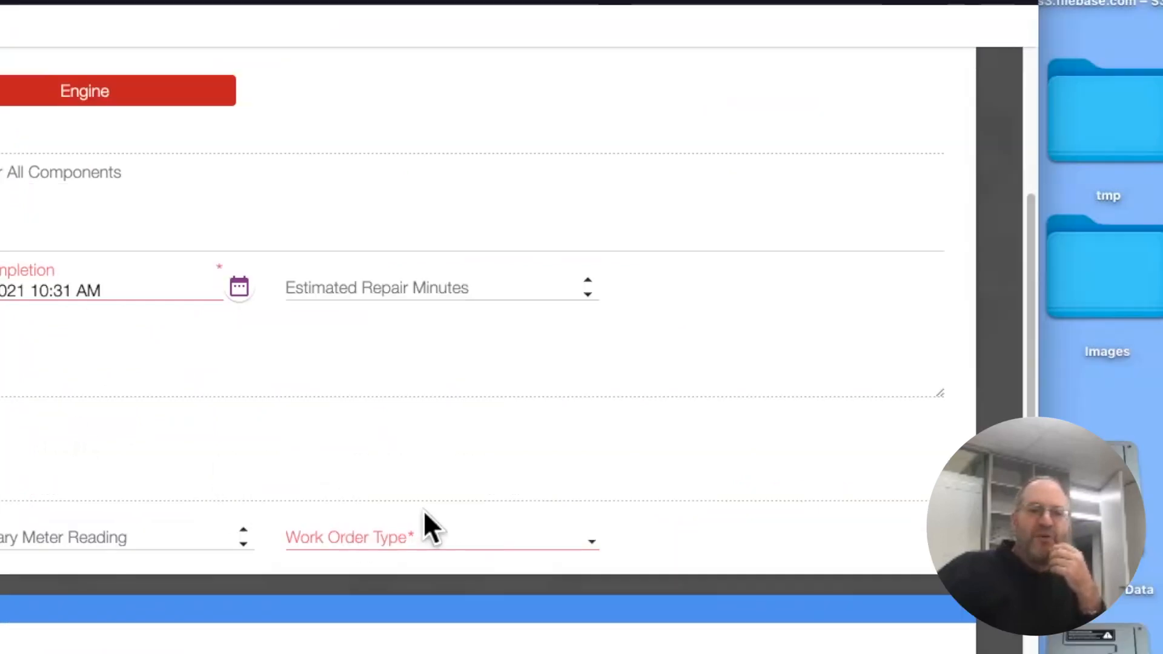
{"action": "left_click", "coordinate": [863, 487]}
{"action": "left_click", "coordinate": [412, 588]}
- Assign the work order to the technician by name under Assignment And Status and save it
{"action": "scroll", "coordinate": [484, 303], "scroll_direction": "down", "scroll_amount": 6}
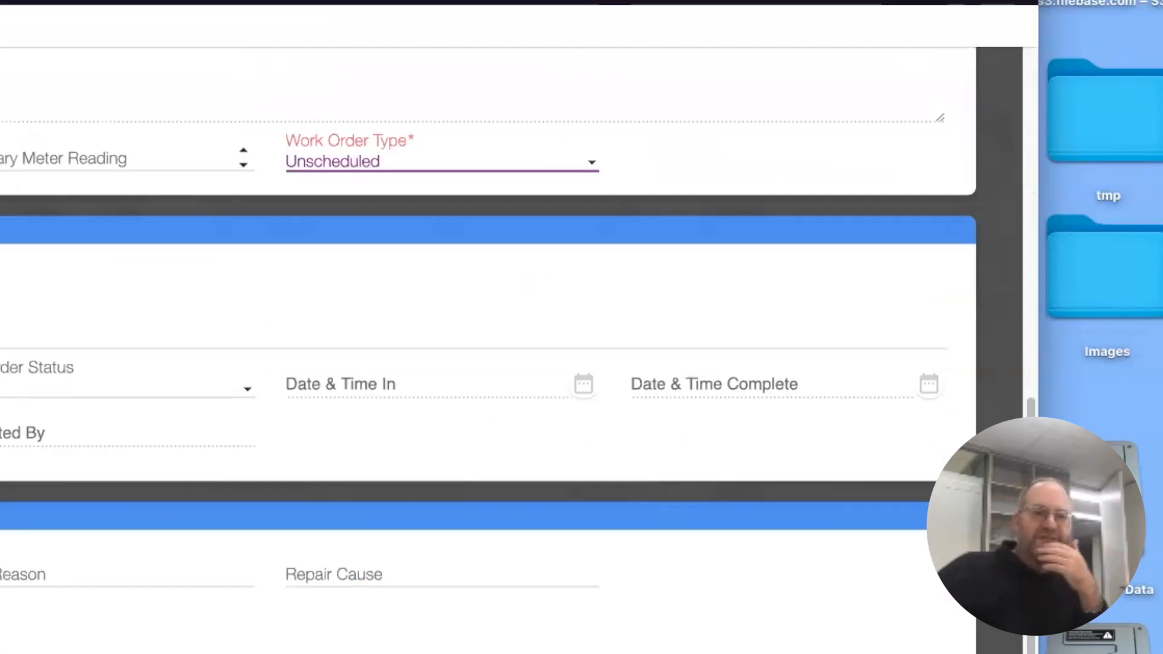
{"action": "left_click", "coordinate": [239, 315]}
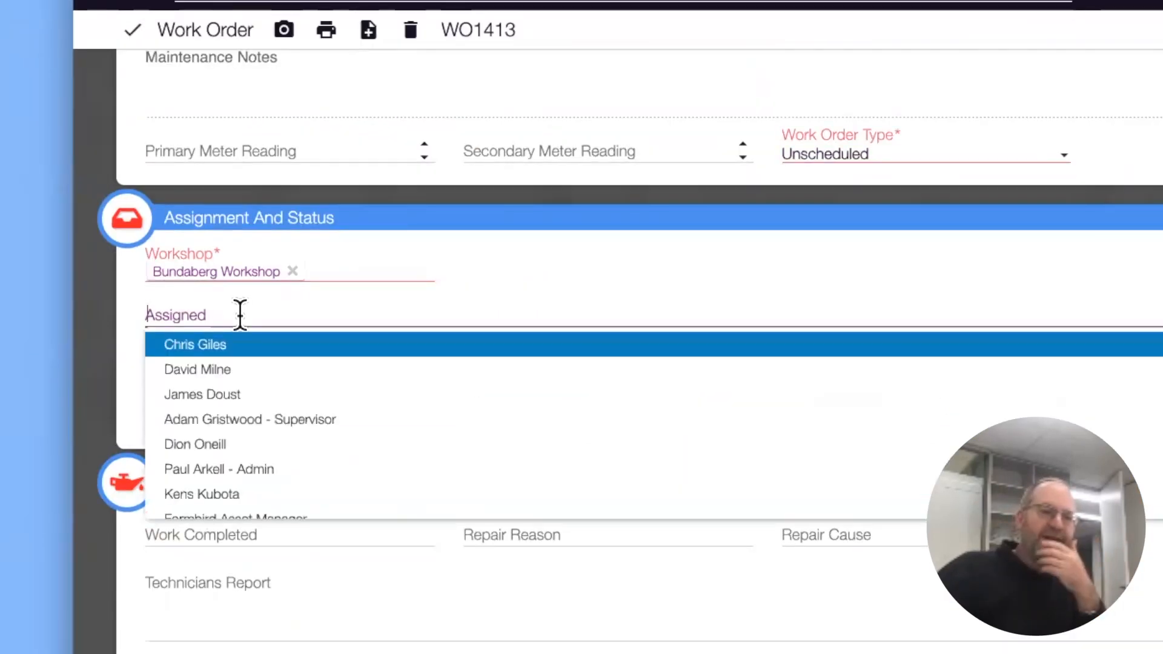
{"action": "left_click", "coordinate": [114, 336]}
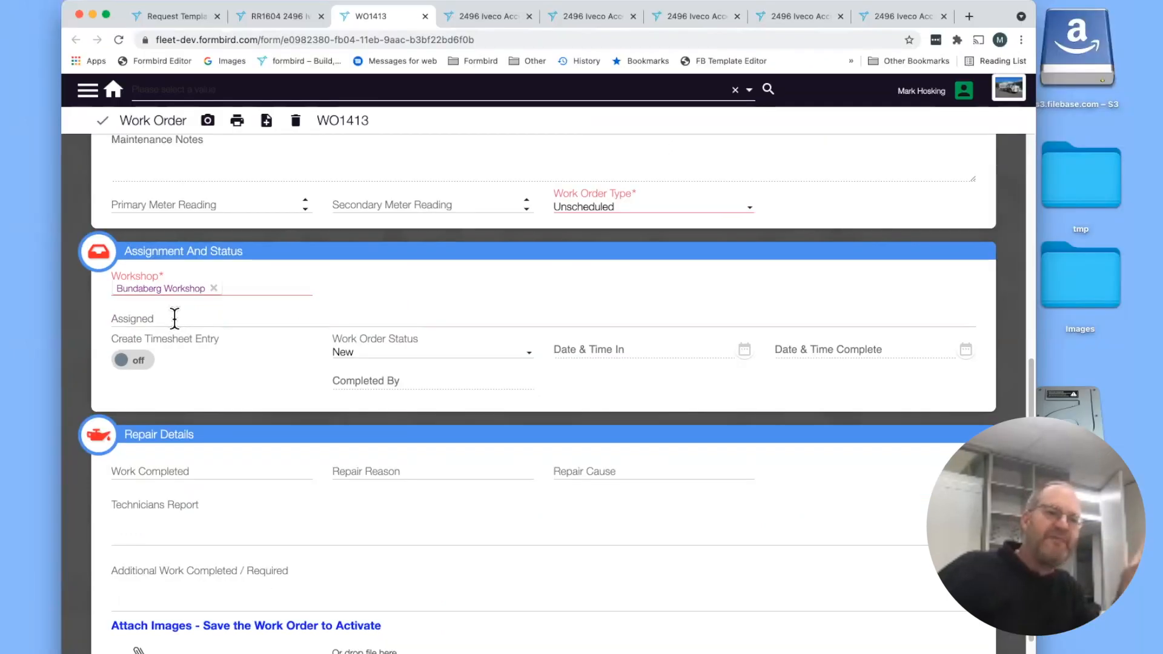
{"action": "left_click", "coordinate": [236, 313]}
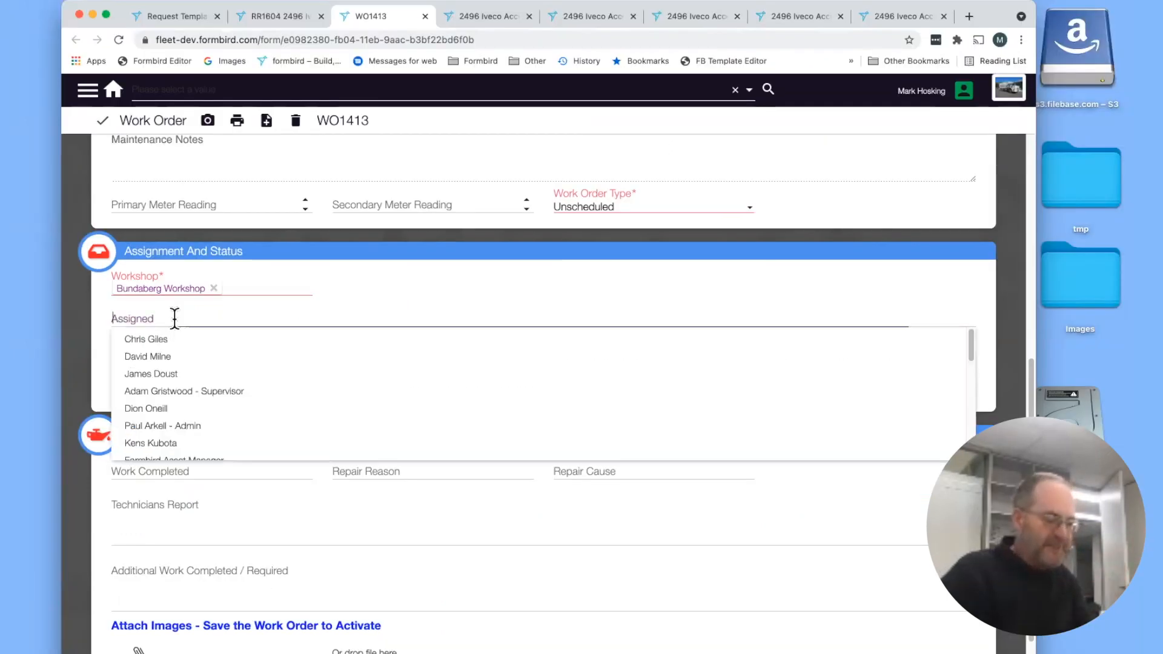
{"action": "type", "text": "mark"}
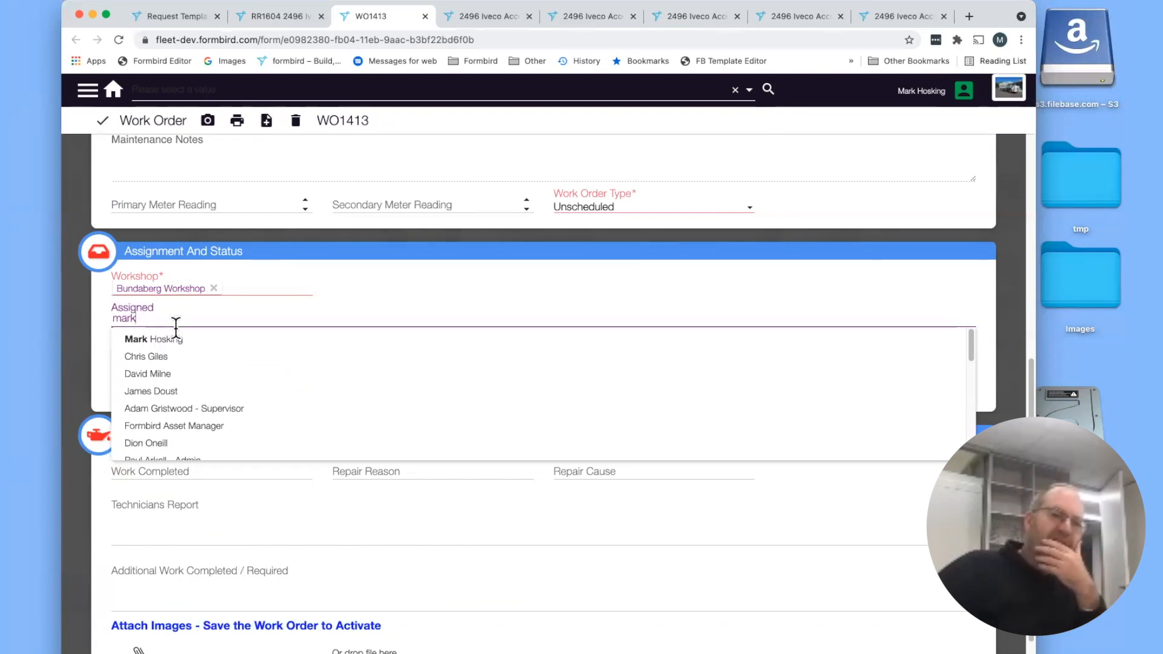
{"action": "left_click", "coordinate": [173, 340]}
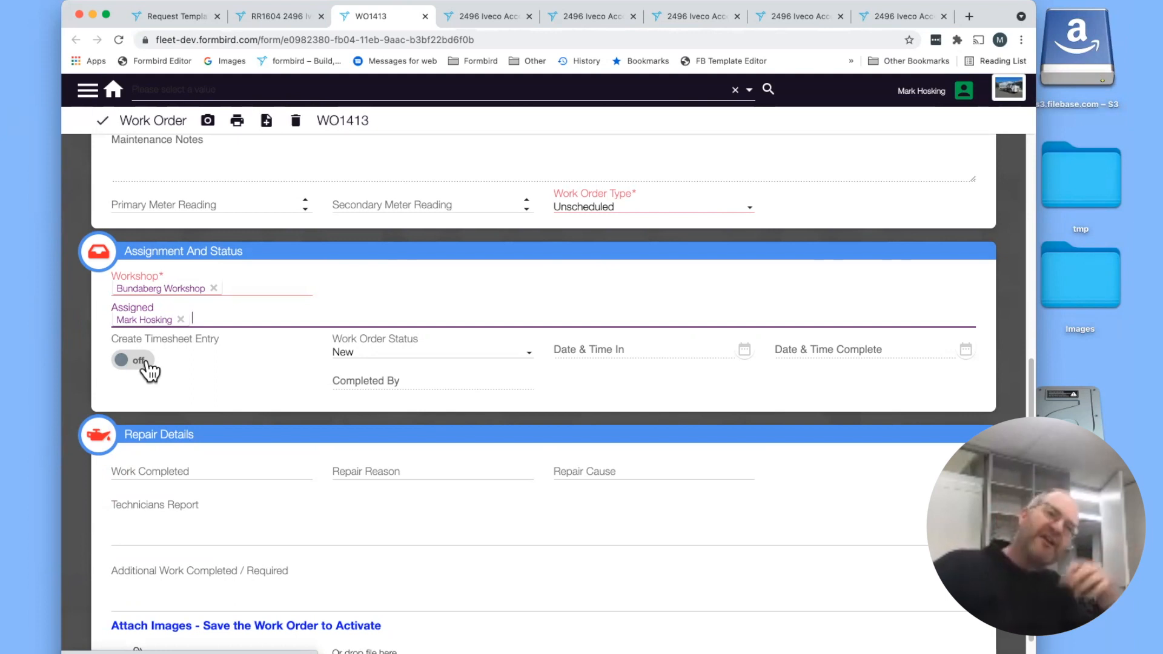
{"action": "left_click", "coordinate": [104, 124]}
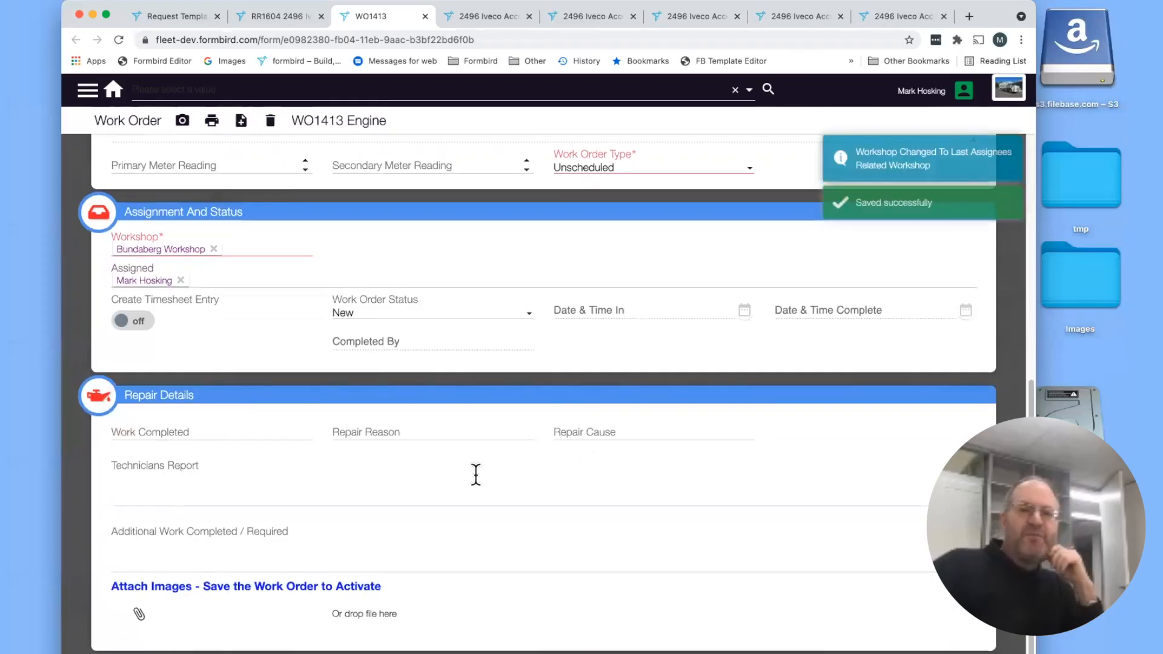
- Change the work order status to In Progress
{"action": "scroll", "coordinate": [474, 472], "scroll_direction": "up", "scroll_amount": 7}
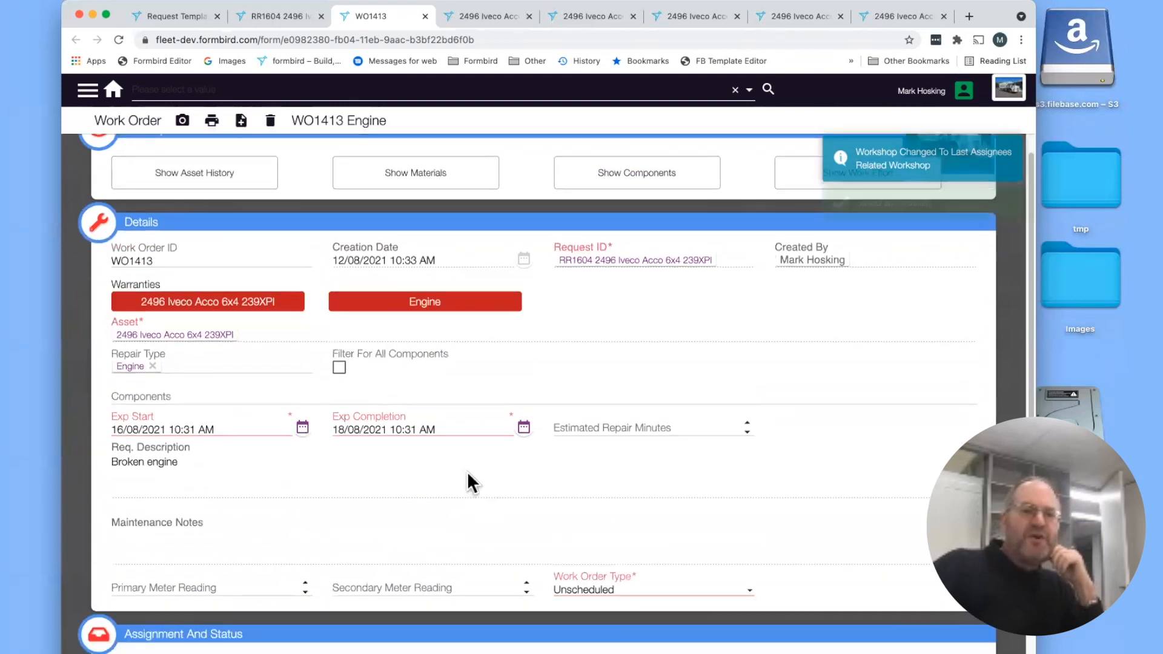
{"action": "scroll", "coordinate": [468, 474], "scroll_direction": "down", "scroll_amount": 6}
{"action": "left_click", "coordinate": [393, 369]}
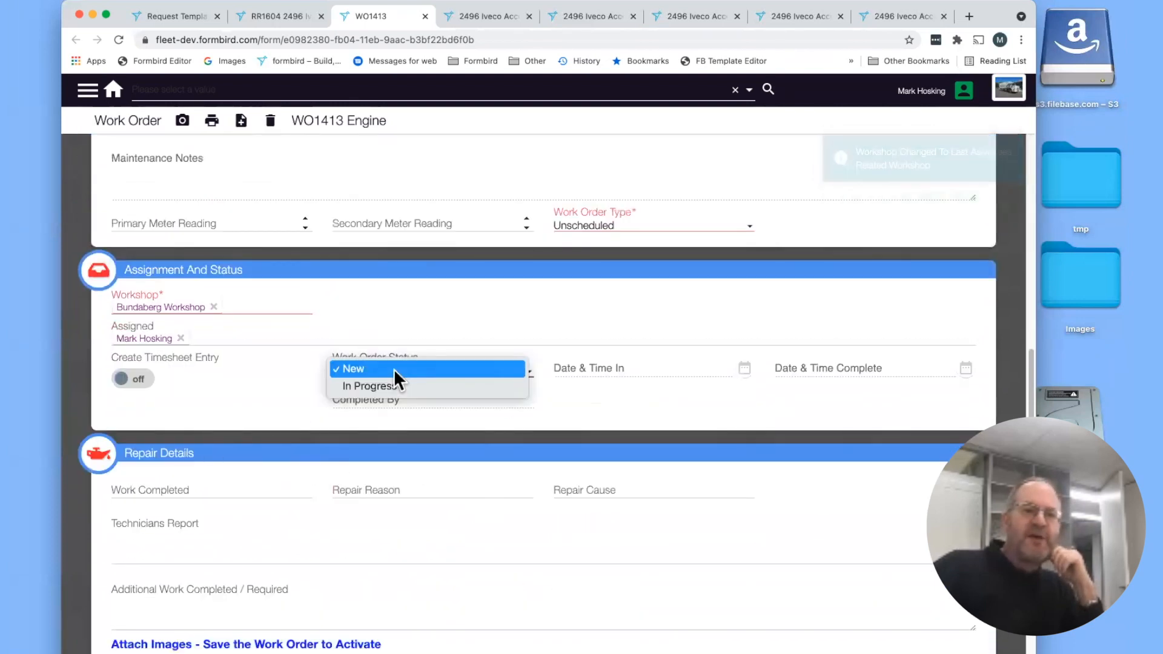
{"action": "left_click", "coordinate": [434, 380]}
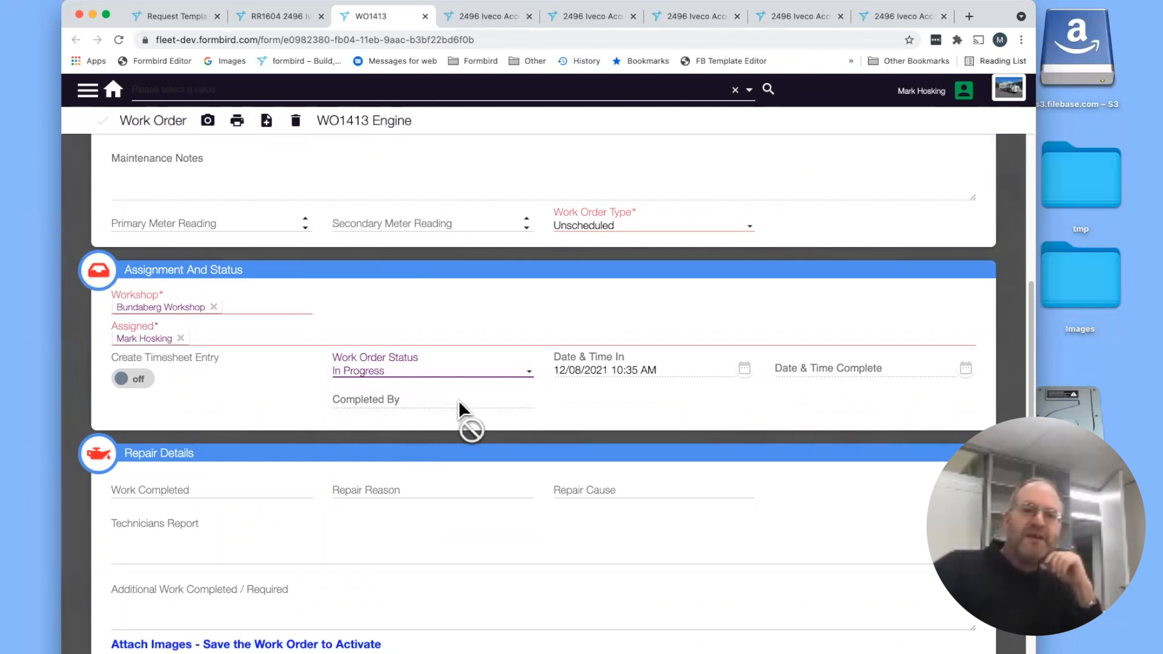
- Put the work order On Hold with the reason Awaiting Bay and save it
{"action": "left_click", "coordinate": [444, 371]}
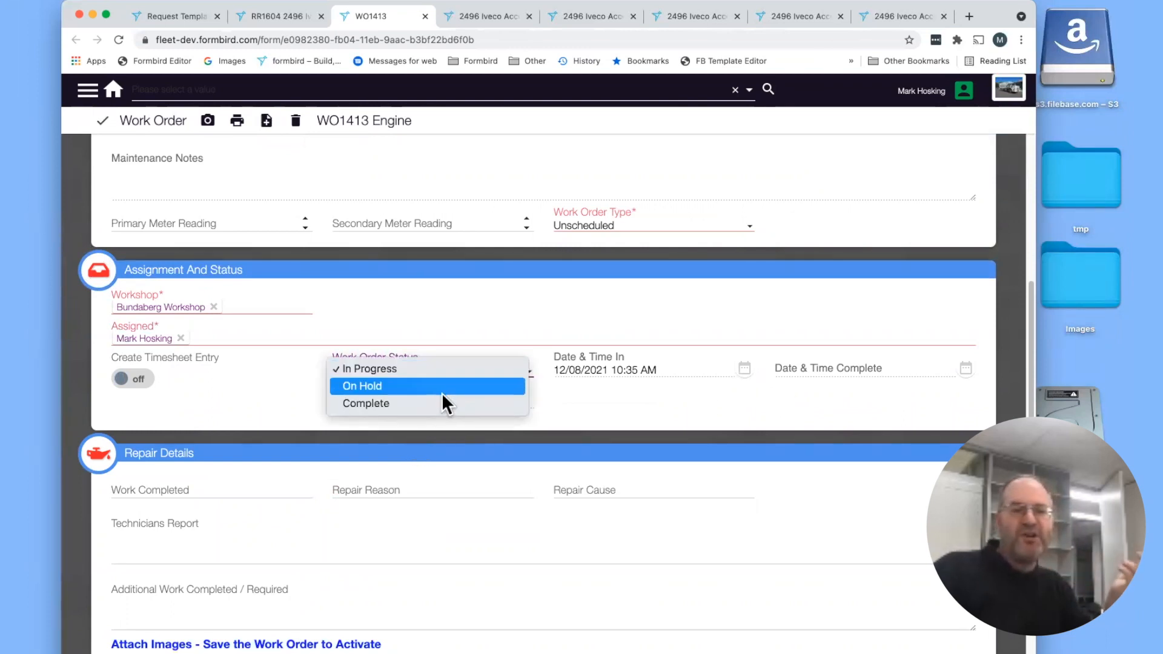
{"action": "left_click", "coordinate": [442, 390]}
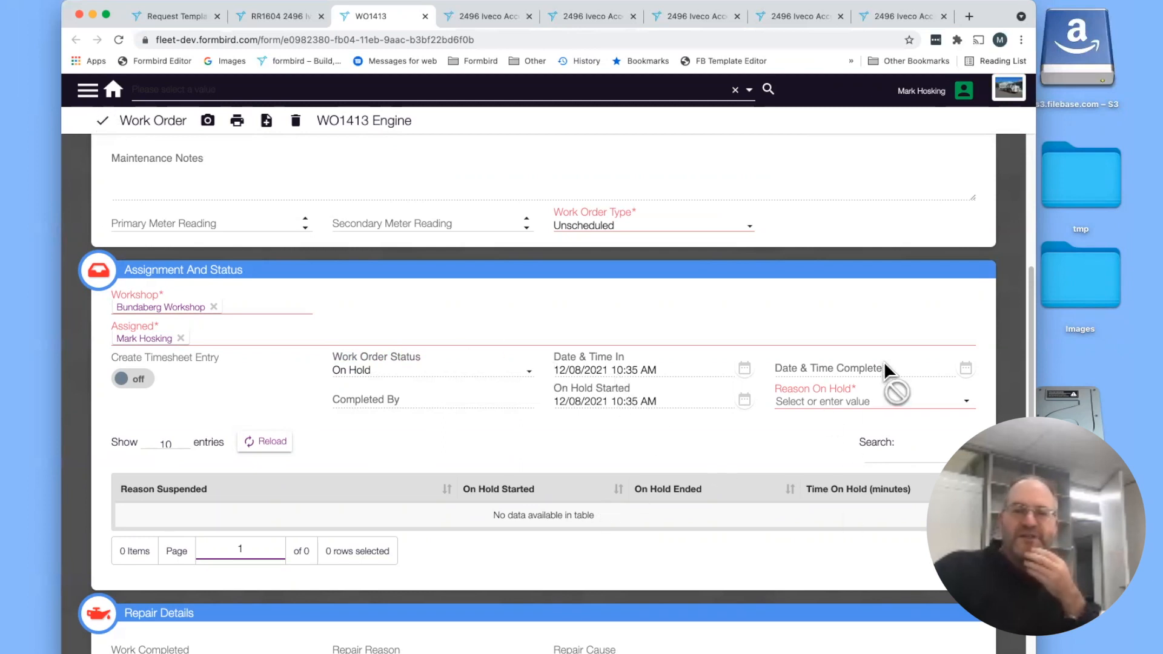
{"action": "left_click", "coordinate": [102, 123]}
{"action": "left_click", "coordinate": [543, 447]}
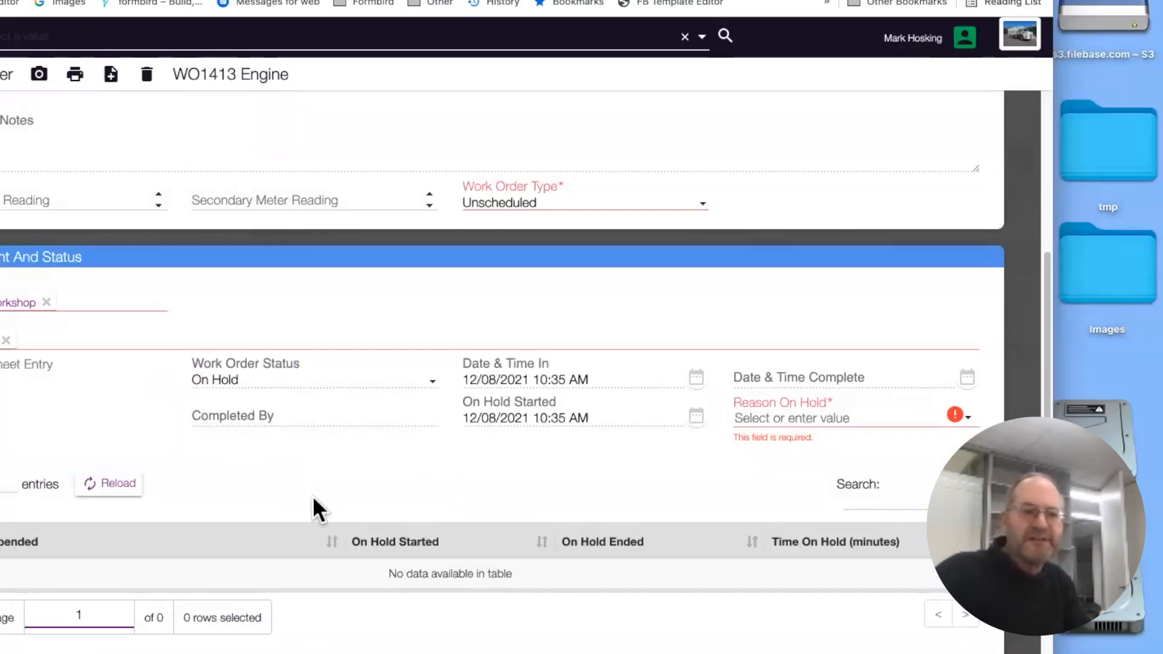
{"action": "scroll", "coordinate": [313, 496], "scroll_direction": "down", "scroll_amount": 1}
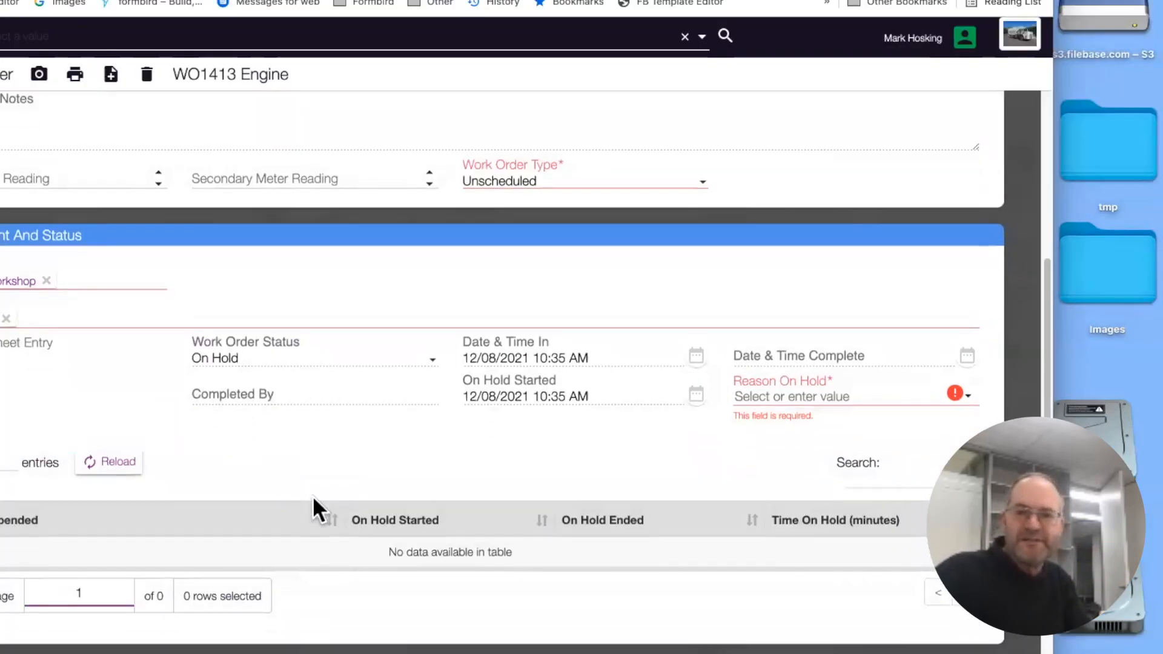
{"action": "left_click", "coordinate": [773, 395]}
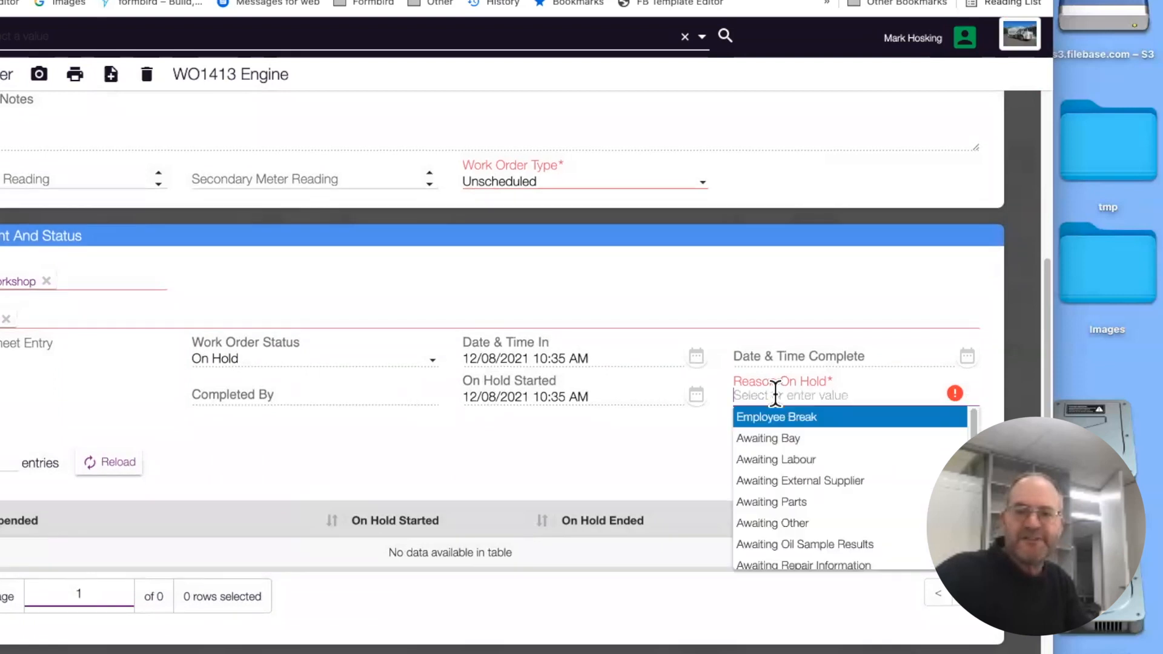
{"action": "left_click", "coordinate": [807, 445]}
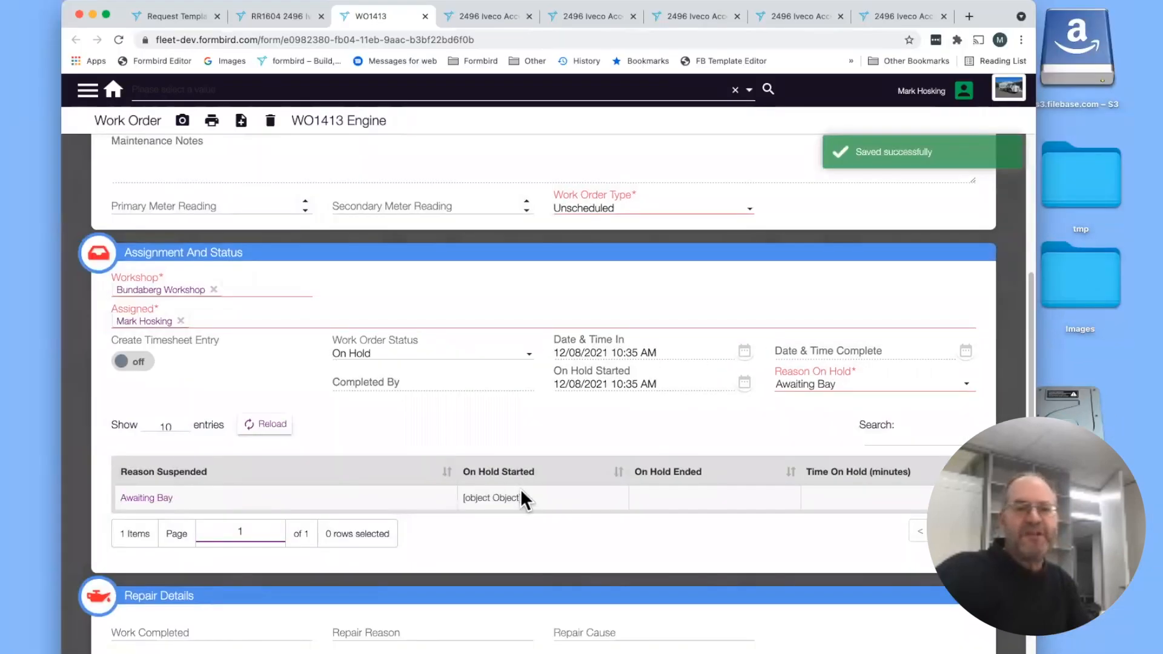
- Take the work order off hold by setting its status back to In Progress
{"action": "left_click", "coordinate": [423, 353]}
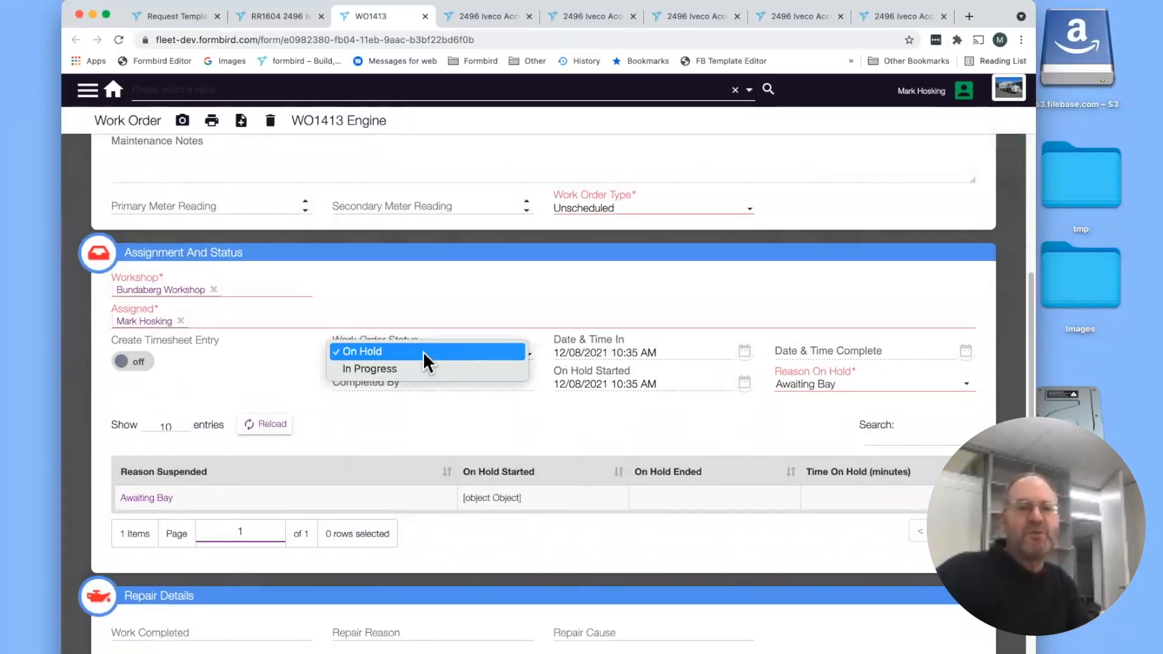
{"action": "left_click", "coordinate": [421, 367]}
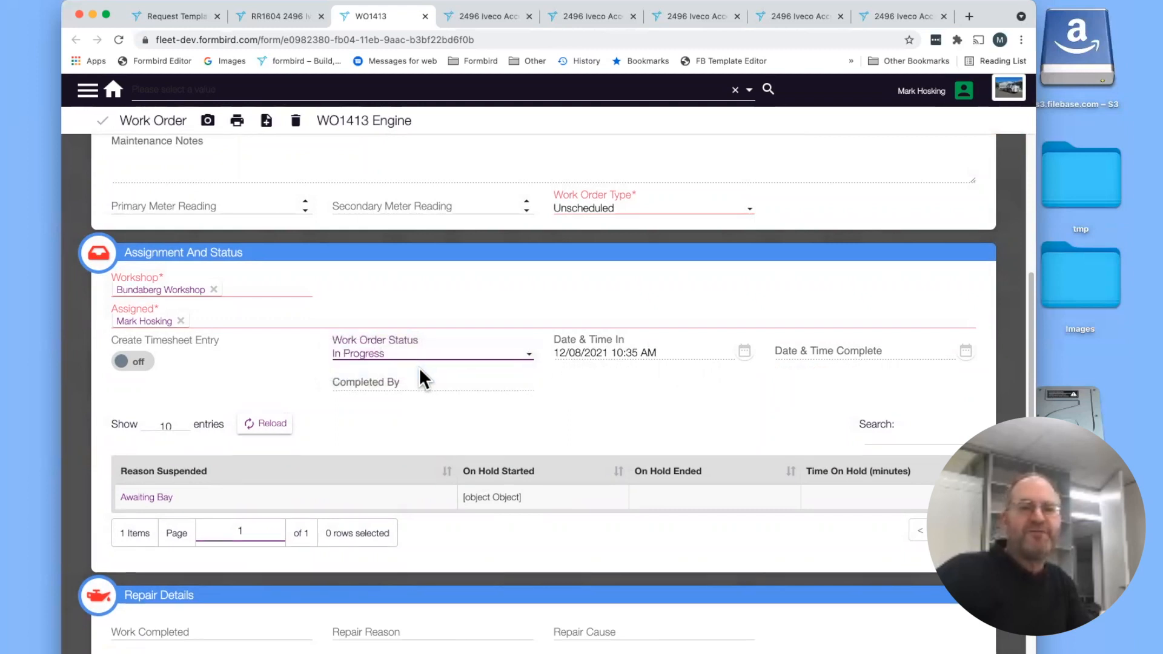
- Fill in the repair details with work completed Add Fluid, reason Improper Fluid Level and cause Unfair Wear & Tear, and save the work order
{"action": "scroll", "coordinate": [272, 430], "scroll_direction": "down", "scroll_amount": 6}
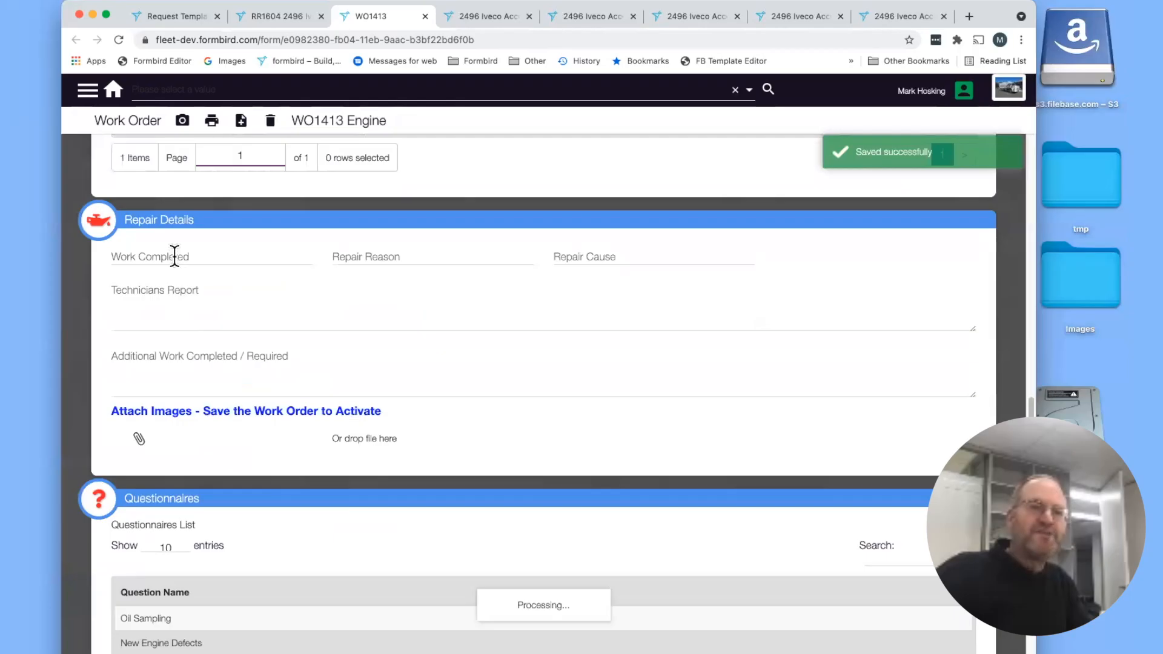
{"action": "left_click", "coordinate": [173, 253]}
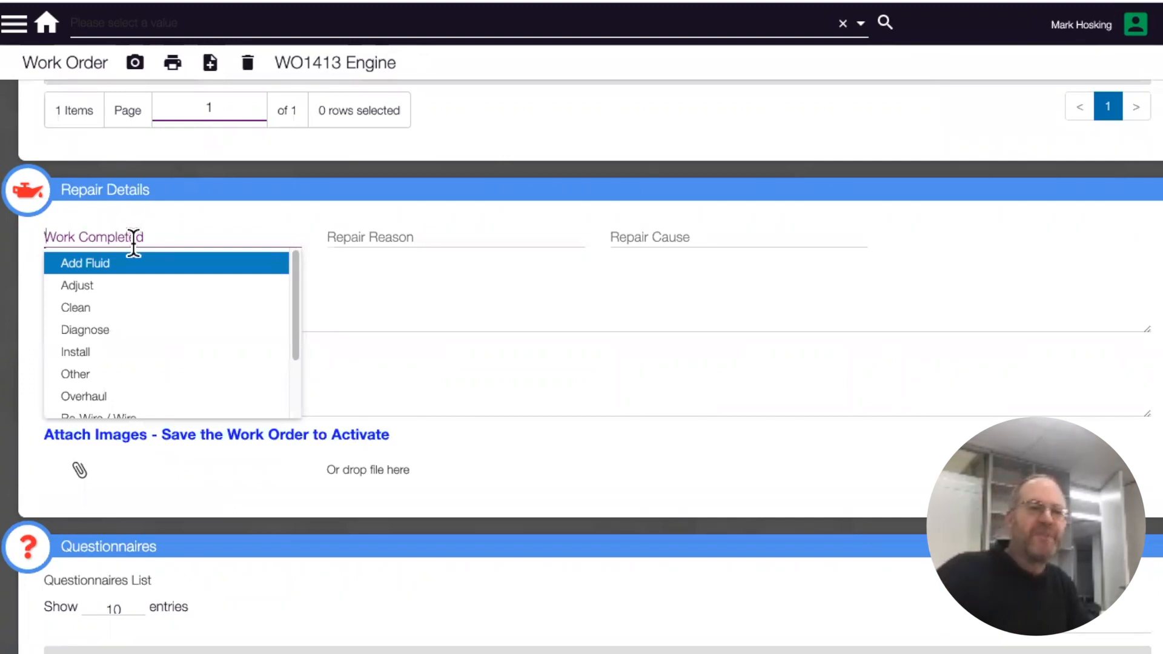
{"action": "left_click", "coordinate": [142, 264]}
{"action": "left_click", "coordinate": [409, 235]}
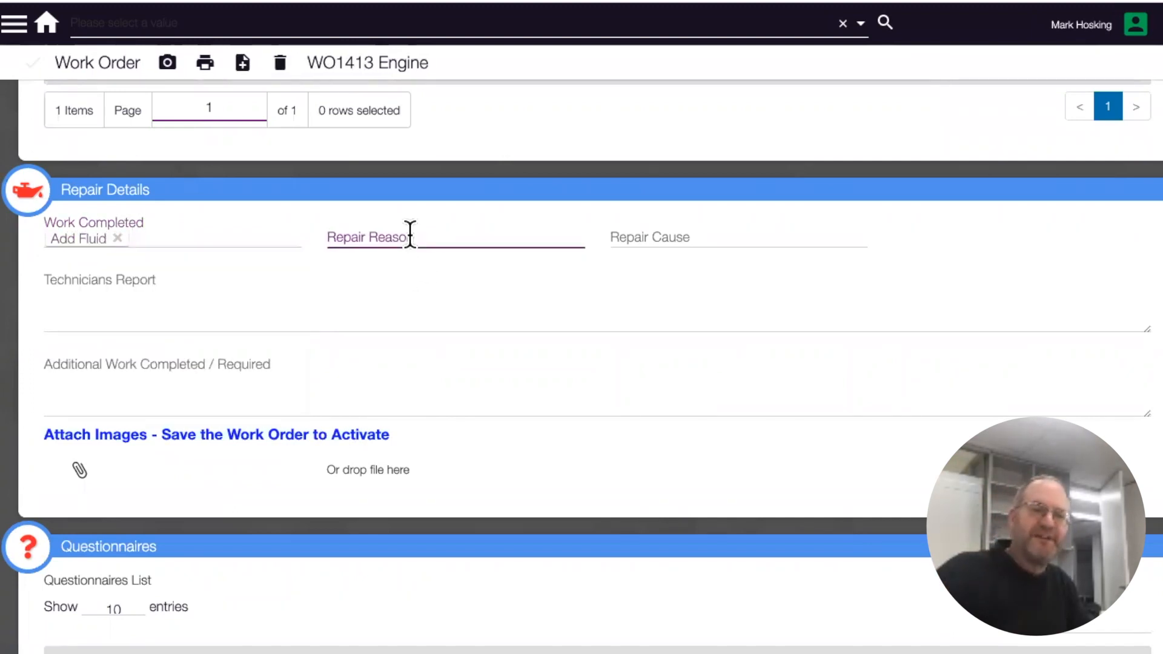
{"action": "left_click", "coordinate": [426, 267]}
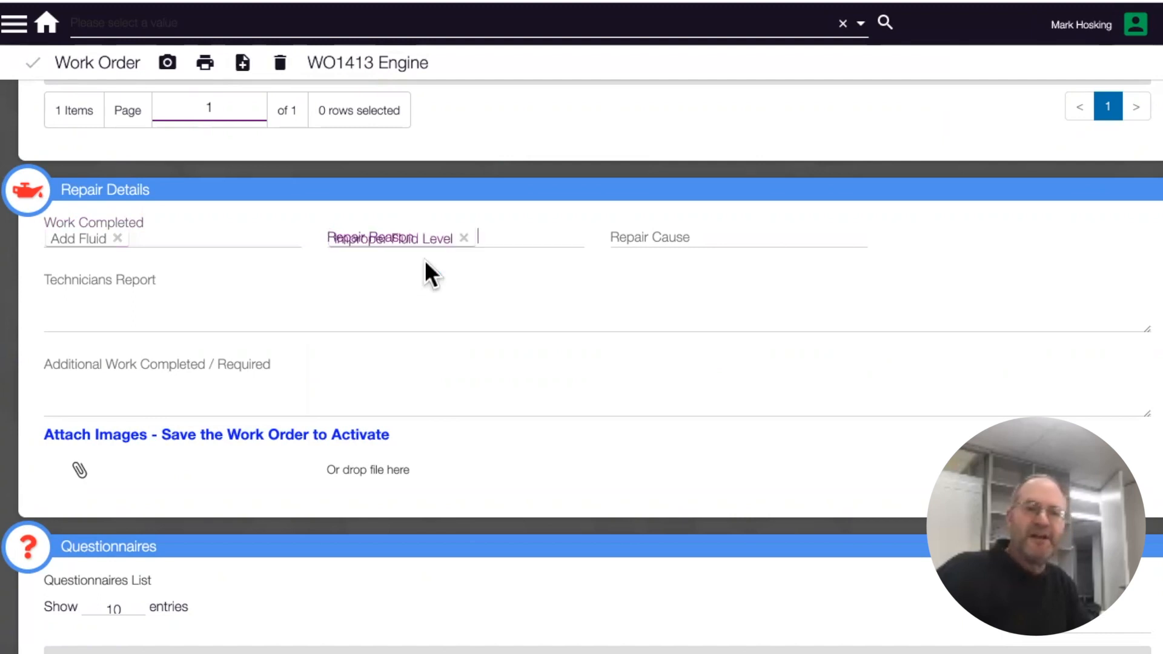
{"action": "left_click", "coordinate": [681, 238]}
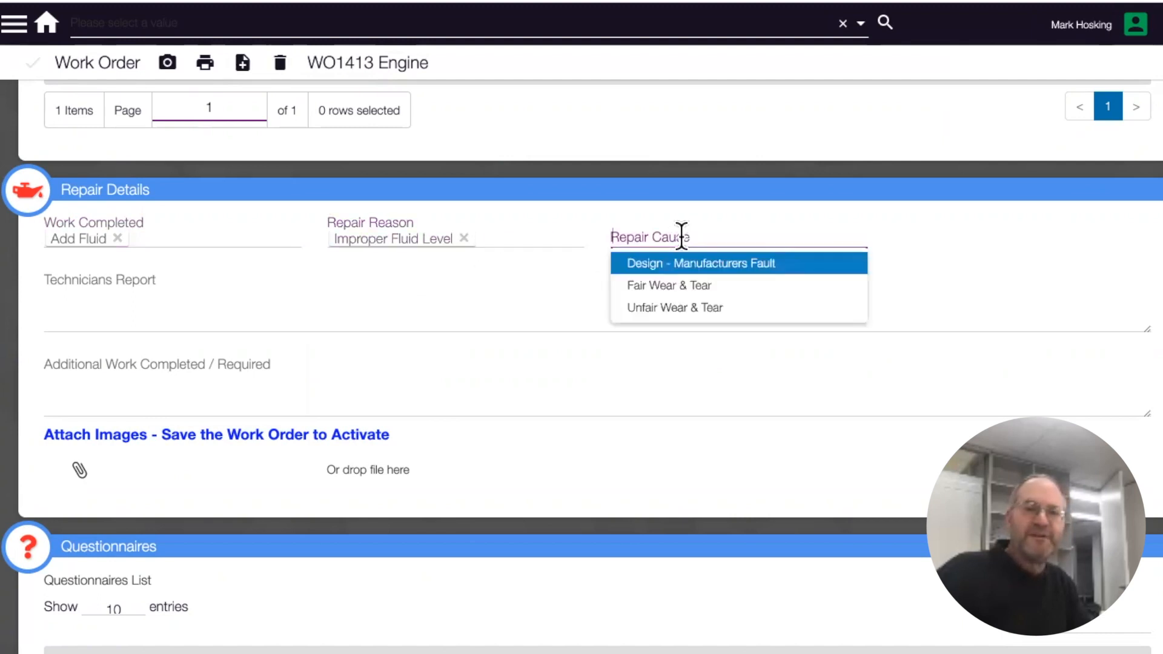
{"action": "left_click", "coordinate": [728, 308]}
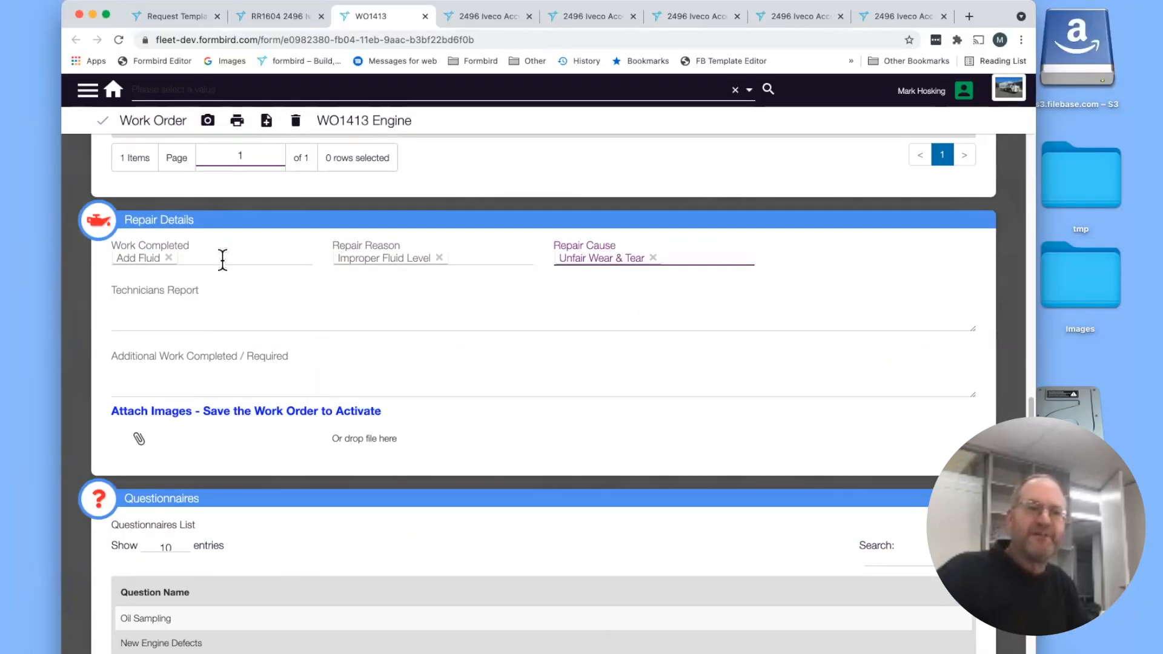
{"action": "left_click", "coordinate": [299, 240]}
{"action": "left_click", "coordinate": [104, 122]}
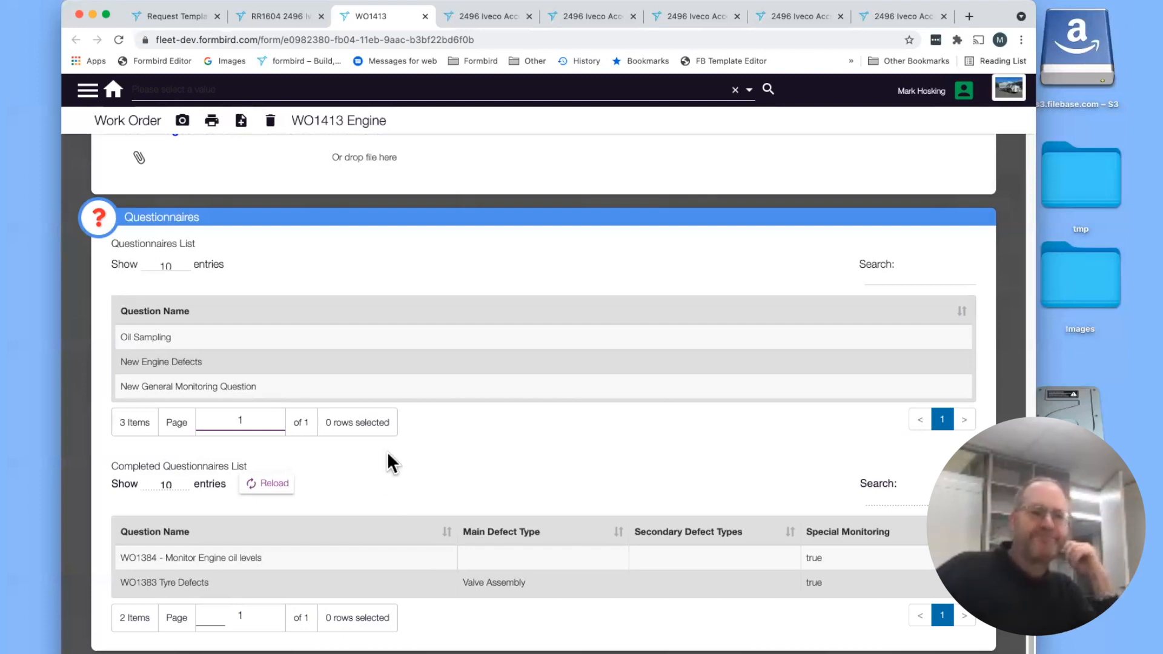
- Show the materials of work order WO1413 and filter the materials list by the name "filt"
{"action": "scroll", "coordinate": [400, 476], "scroll_direction": "up", "scroll_amount": 1}
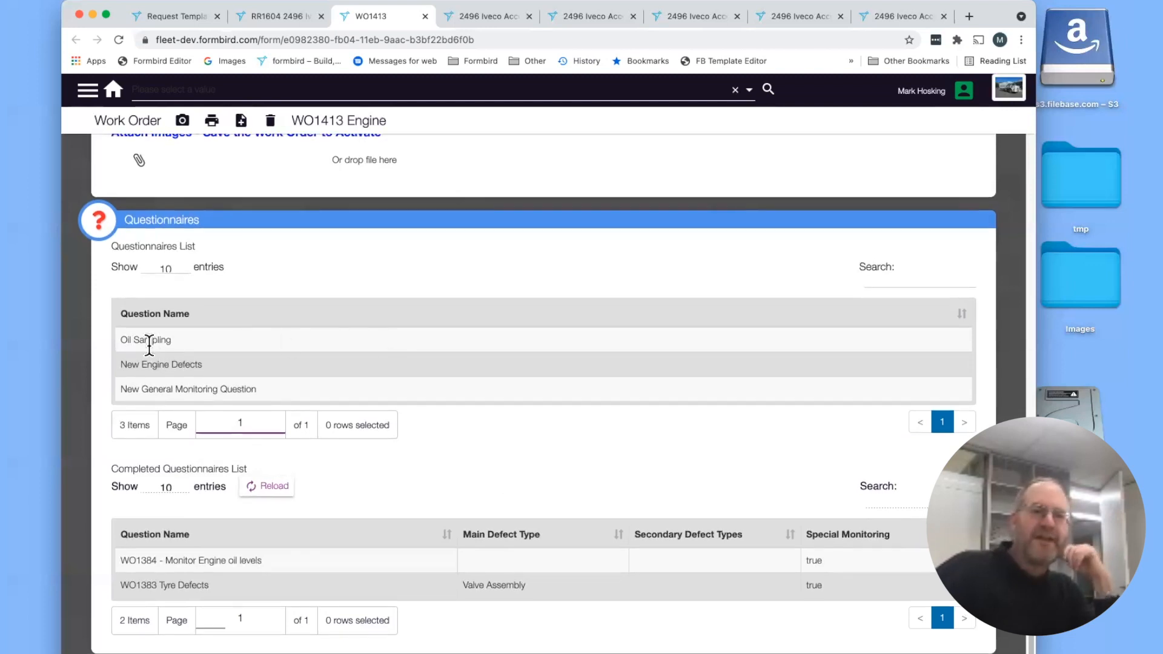
{"action": "scroll", "coordinate": [387, 470], "scroll_direction": "up", "scroll_amount": 20}
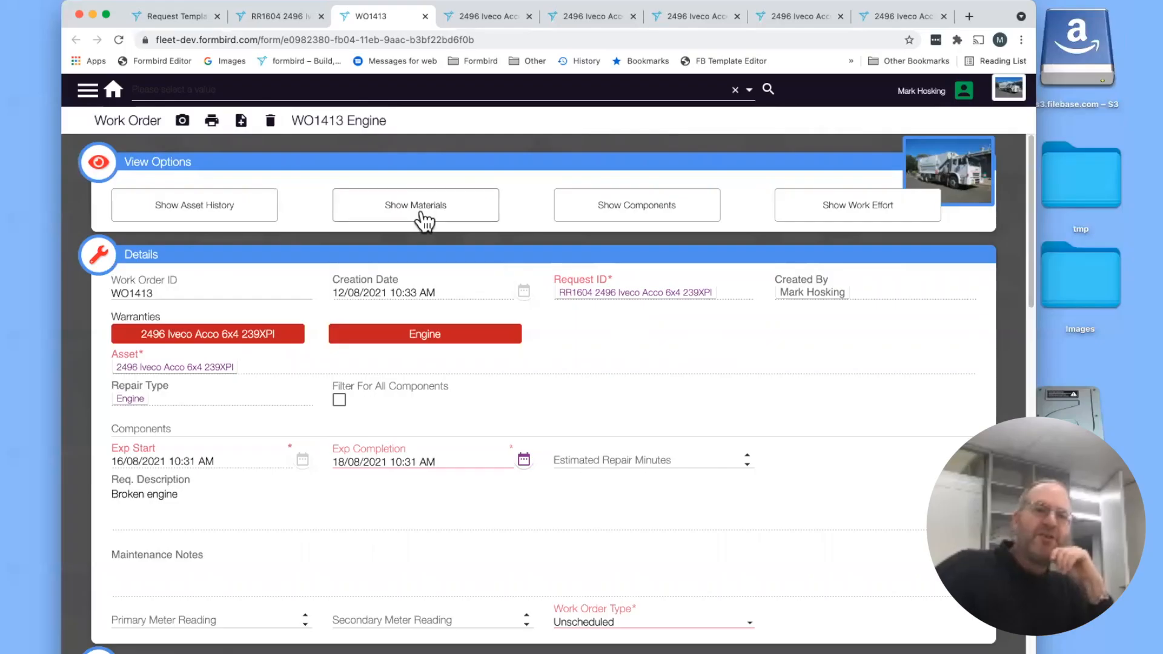
{"action": "left_click", "coordinate": [423, 218]}
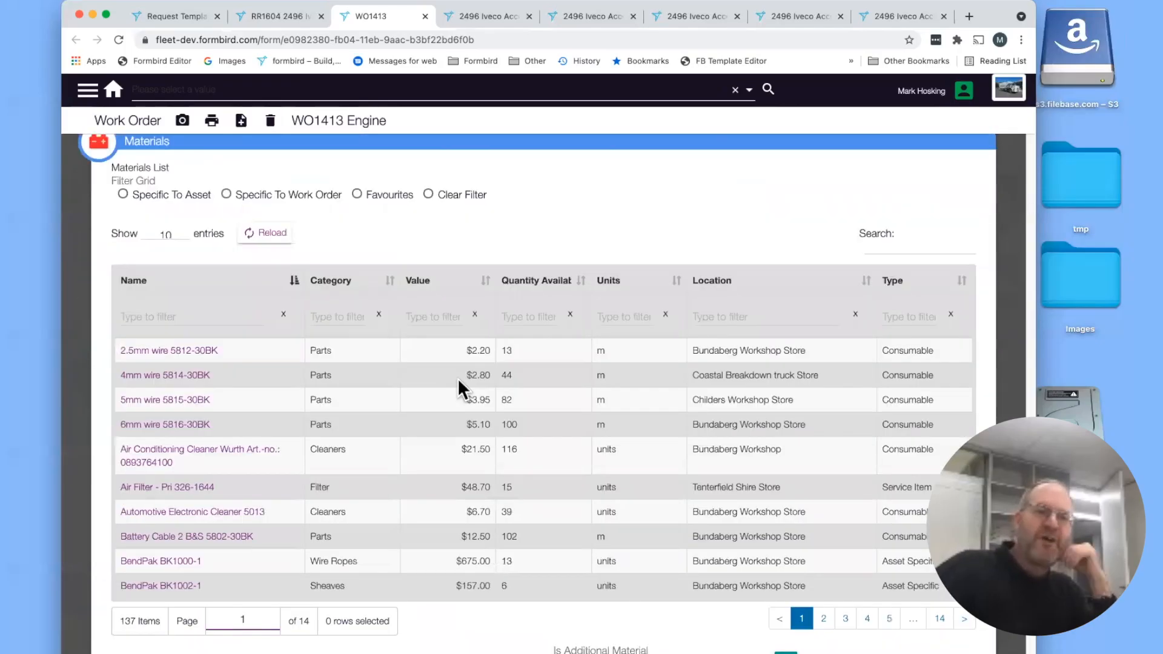
{"action": "scroll", "coordinate": [455, 377], "scroll_direction": "down", "scroll_amount": 5}
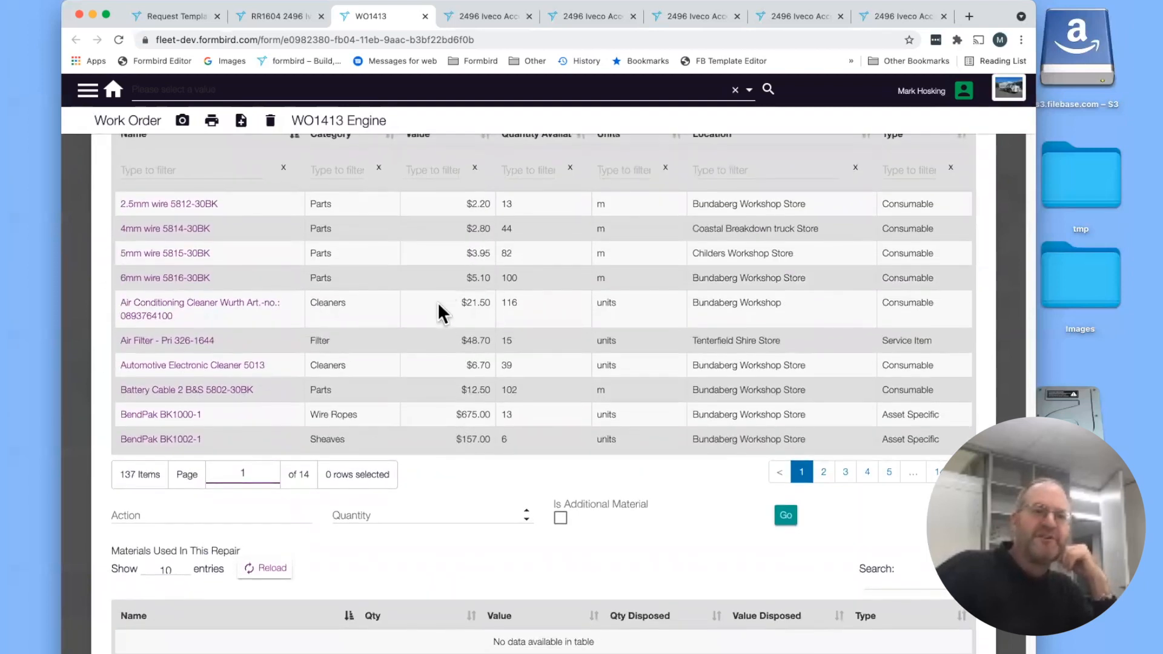
{"action": "scroll", "coordinate": [238, 236], "scroll_direction": "up", "scroll_amount": 1}
{"action": "left_click", "coordinate": [191, 191]}
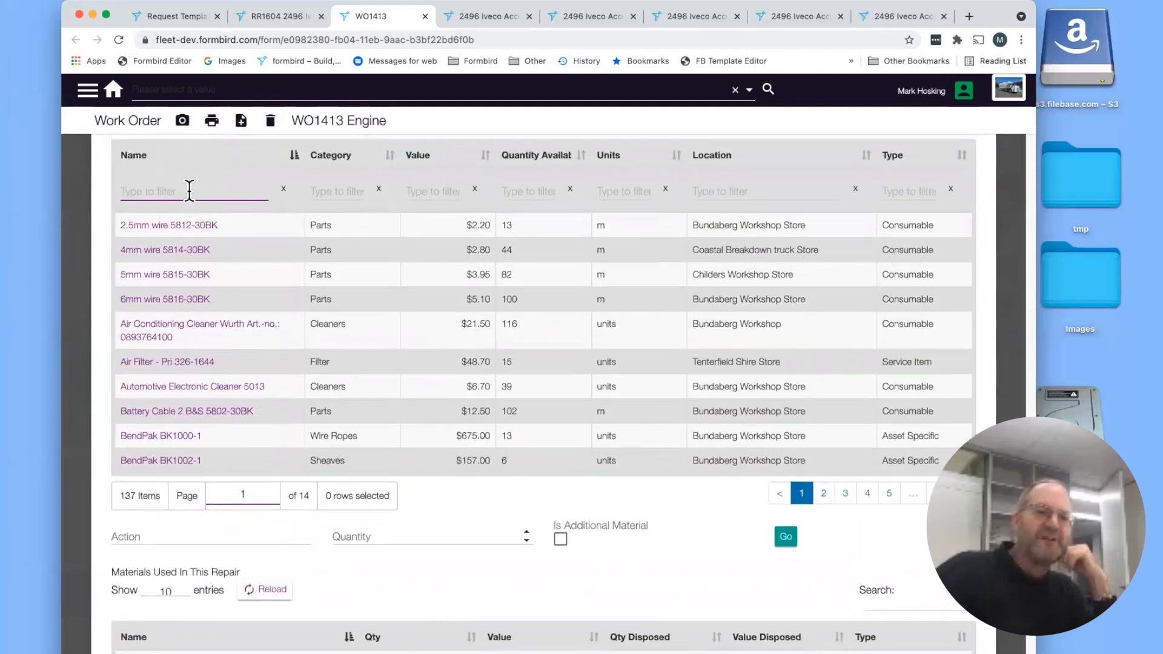
{"action": "type", "text": "filt"}
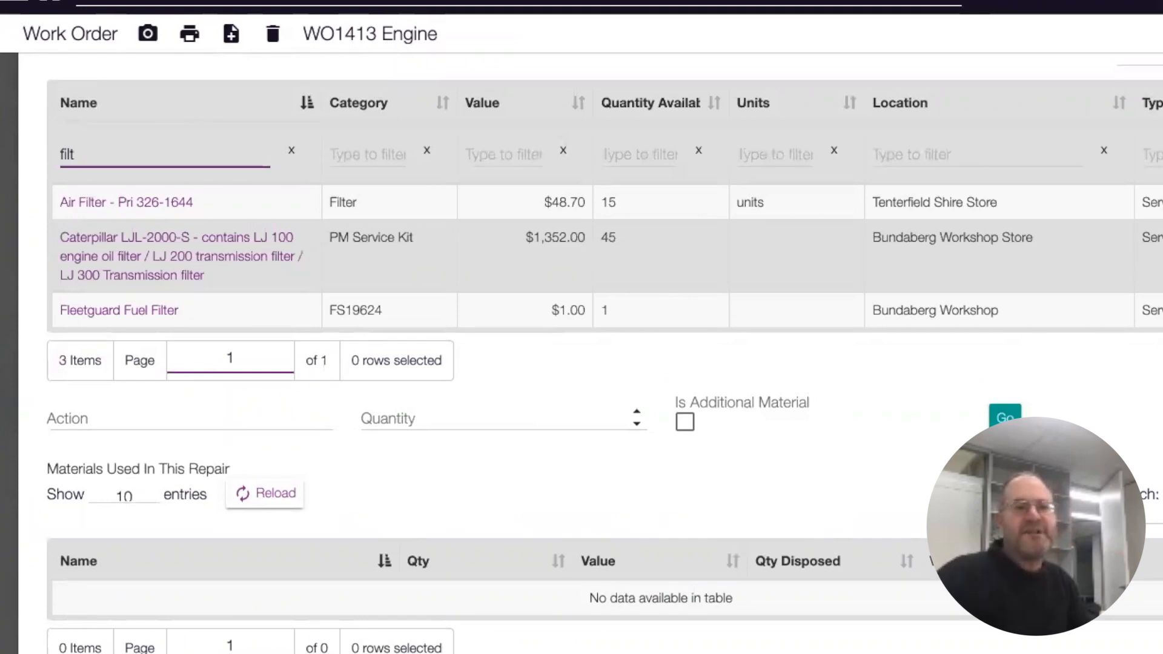
- Open the Air Filter - Pri 326-1644 material record and examine its available material types
{"action": "left_click", "coordinate": [150, 204]}
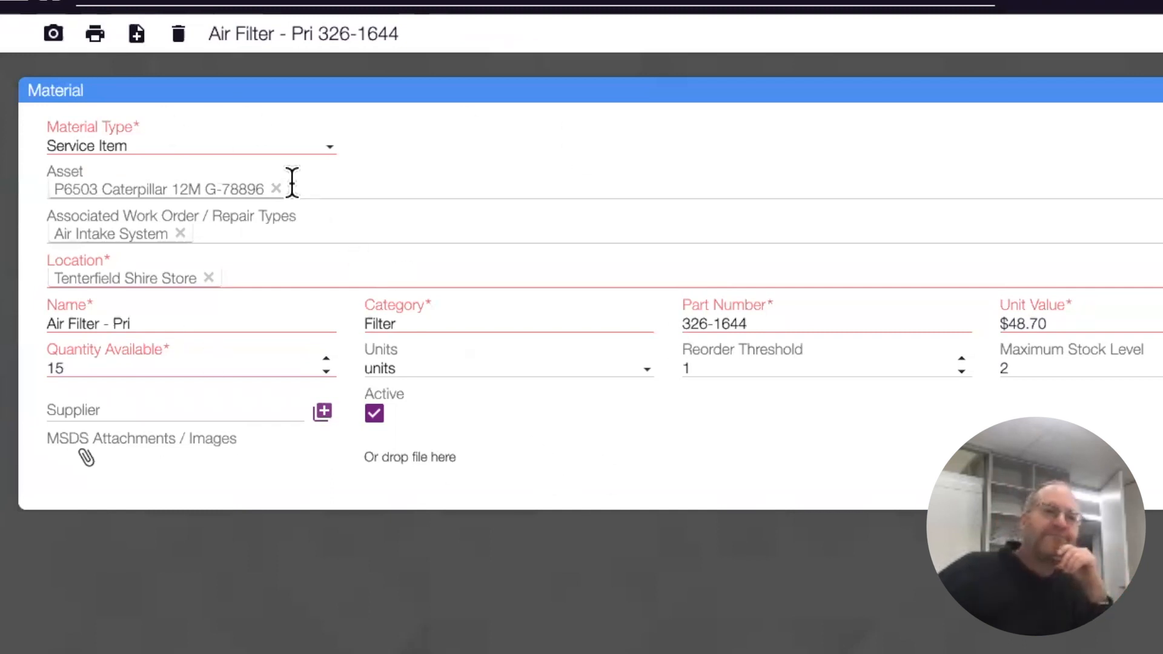
{"action": "left_click", "coordinate": [160, 145]}
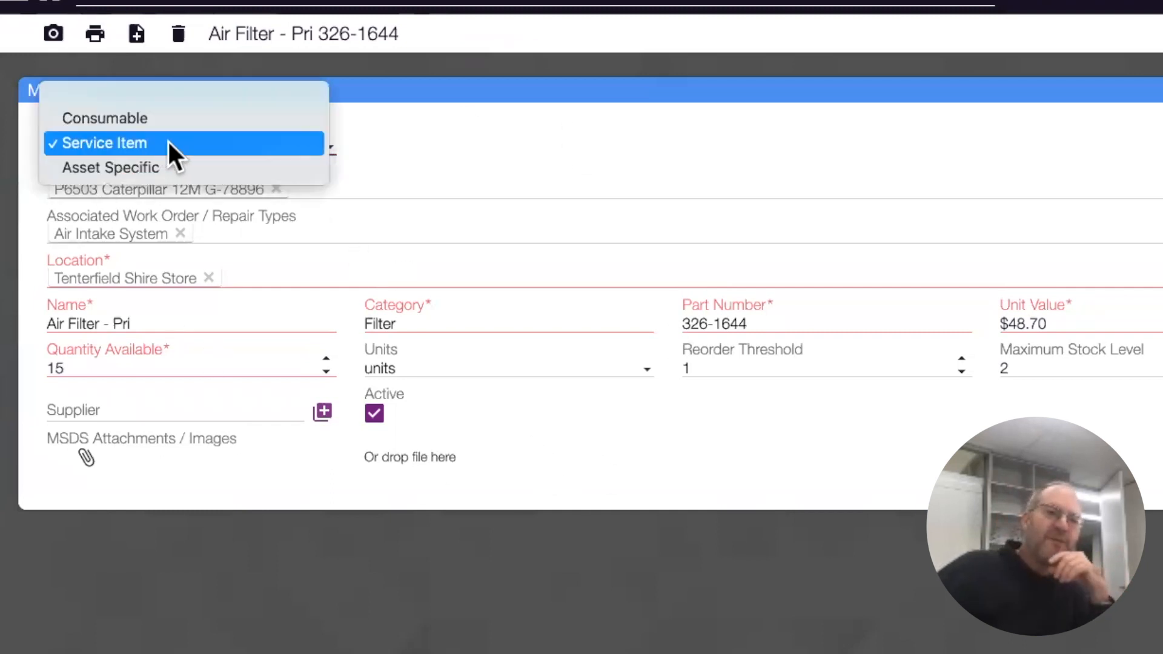
{"action": "left_click", "coordinate": [596, 162]}
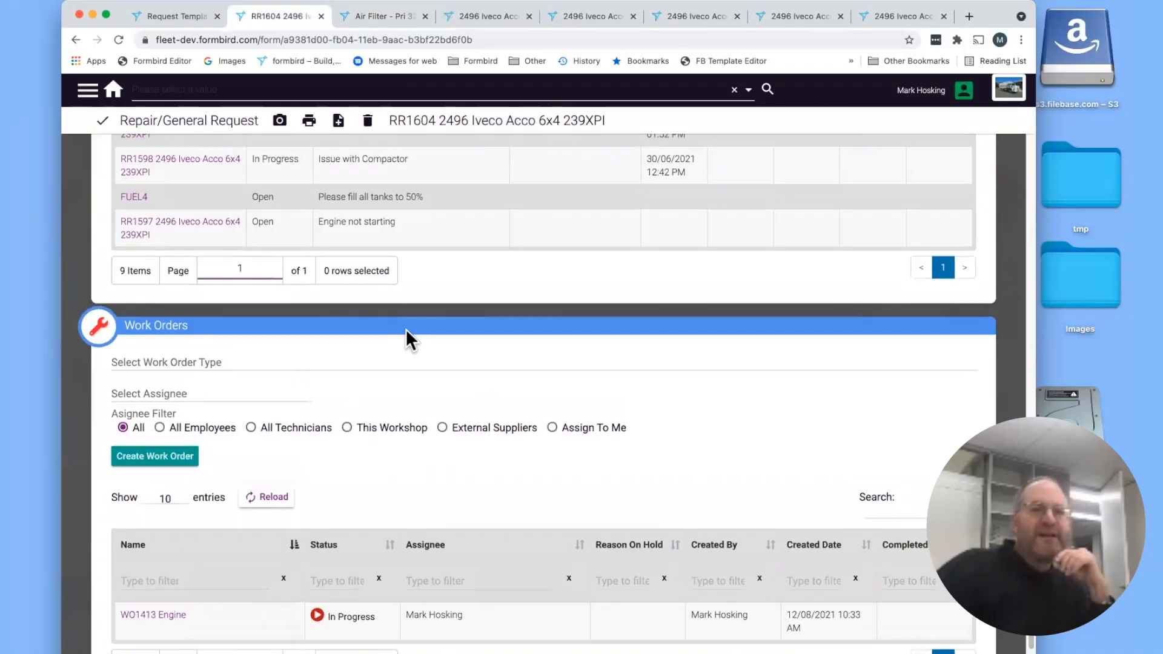
{"action": "scroll", "coordinate": [405, 328], "scroll_direction": "up", "scroll_amount": 10}
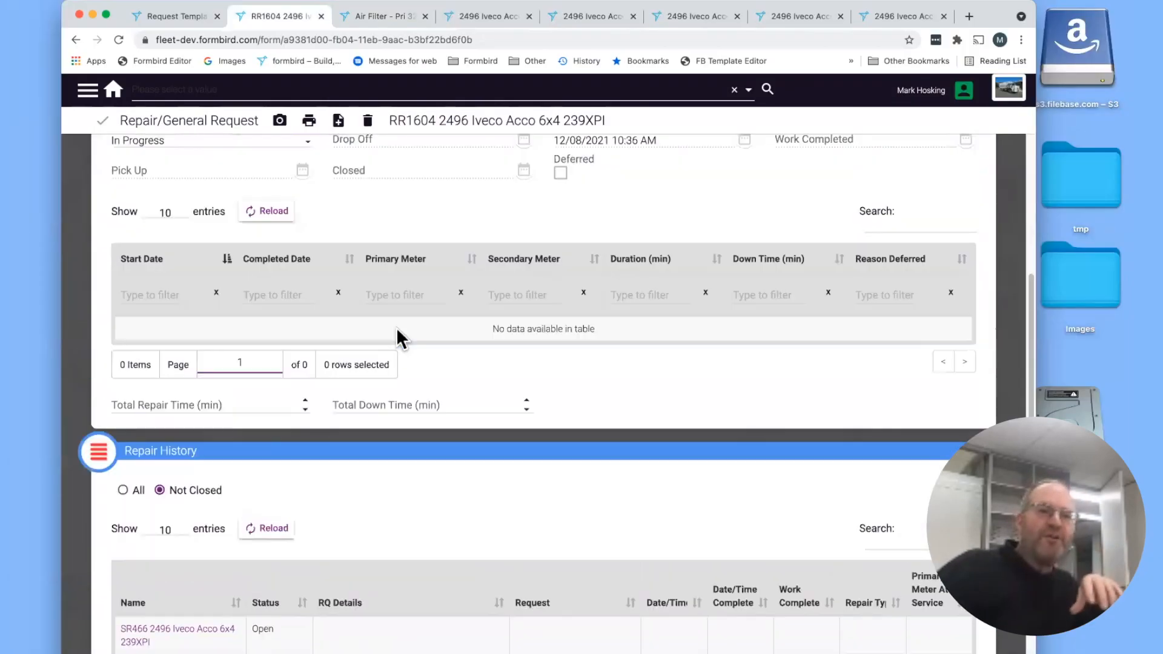
{"action": "left_click", "coordinate": [101, 121]}
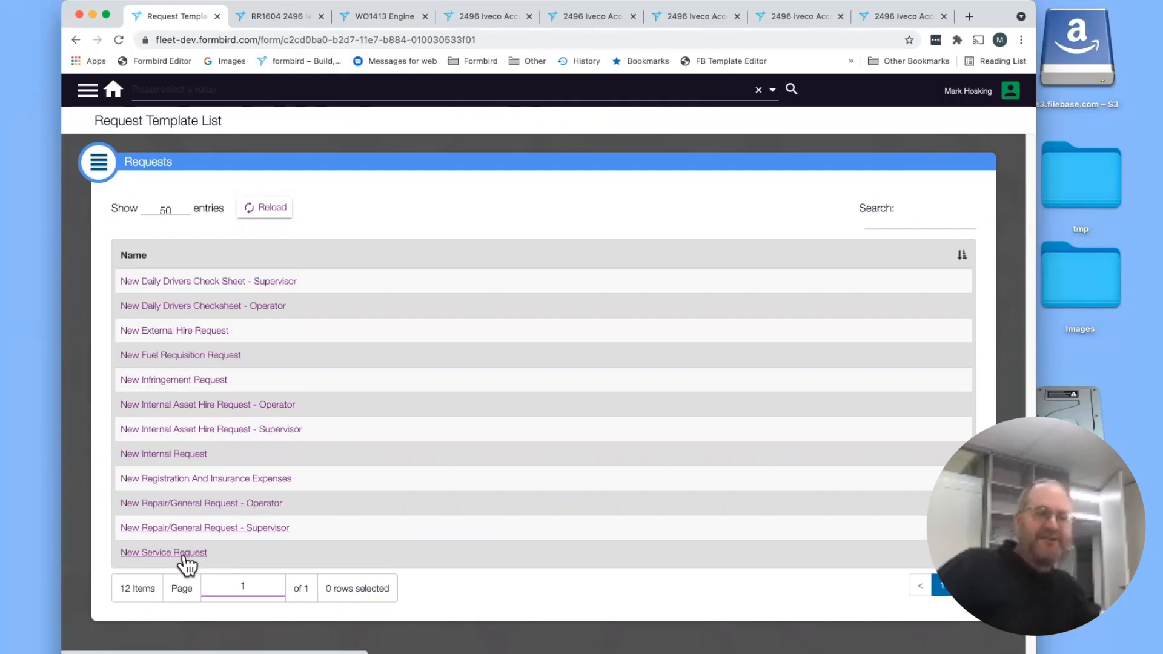
- Start a new service request for asset 98765 Subaru Impreza ABC987 with the service type MD: 19/11/2010 PM: 62500
{"action": "left_click", "coordinate": [184, 553]}
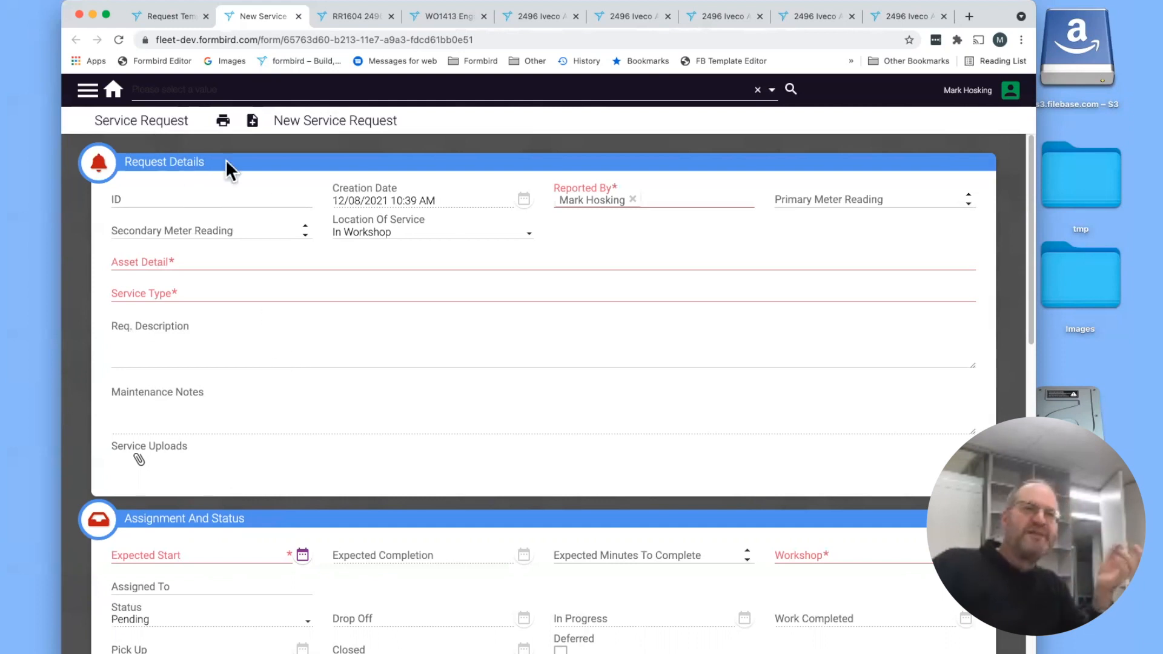
{"action": "left_click", "coordinate": [259, 260]}
{"action": "type", "text": "sub"}
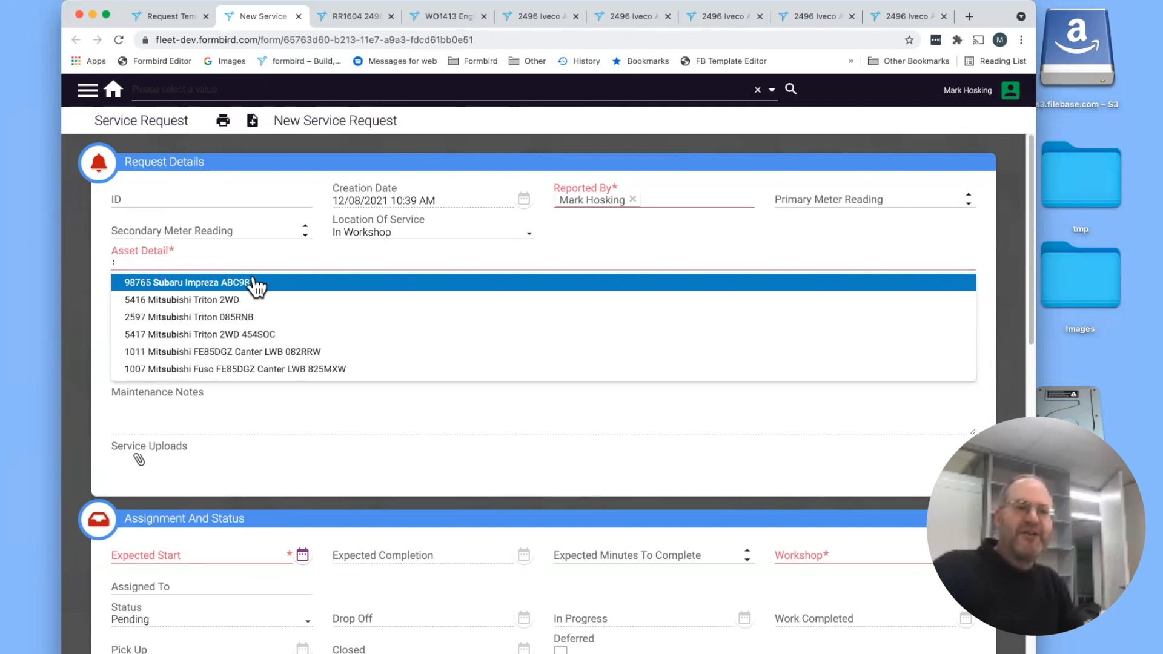
{"action": "left_click", "coordinate": [257, 283]}
{"action": "left_click", "coordinate": [246, 292]}
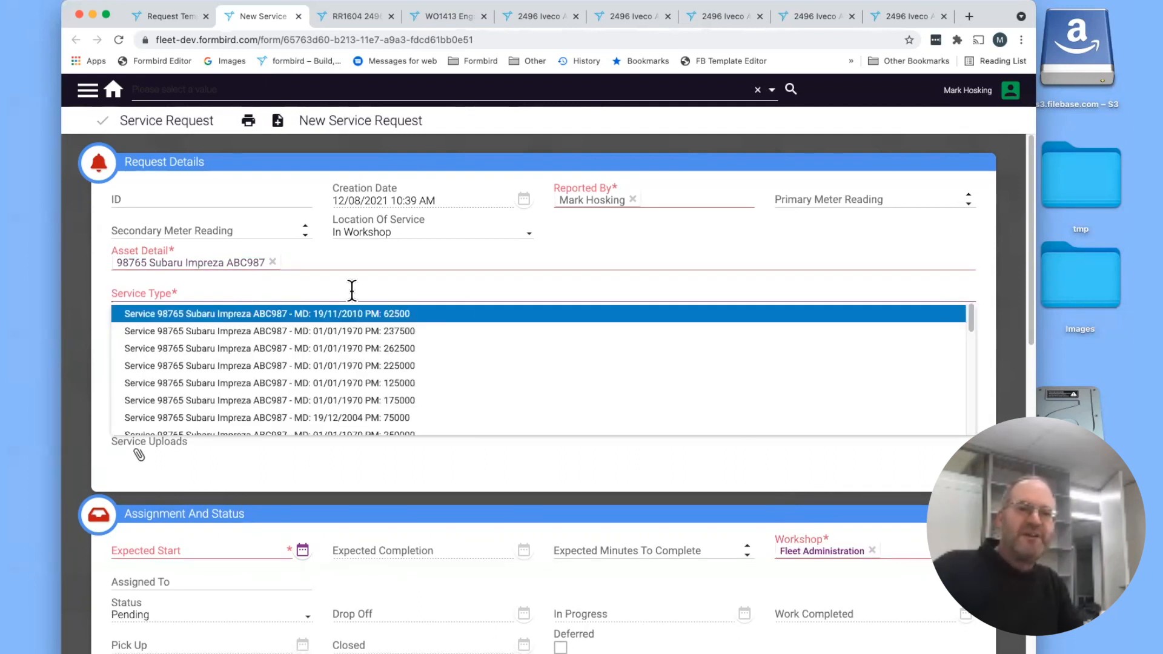
{"action": "left_click", "coordinate": [411, 314]}
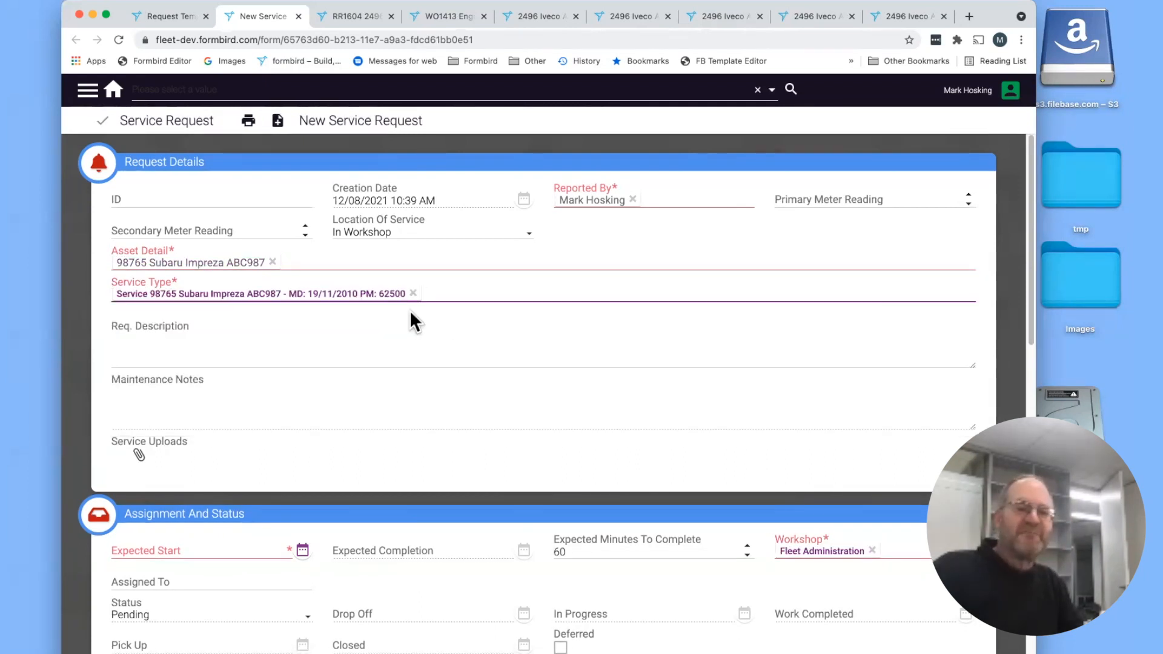
- Enter the request description "Please check all oils carefully"
{"action": "left_click", "coordinate": [373, 331]}
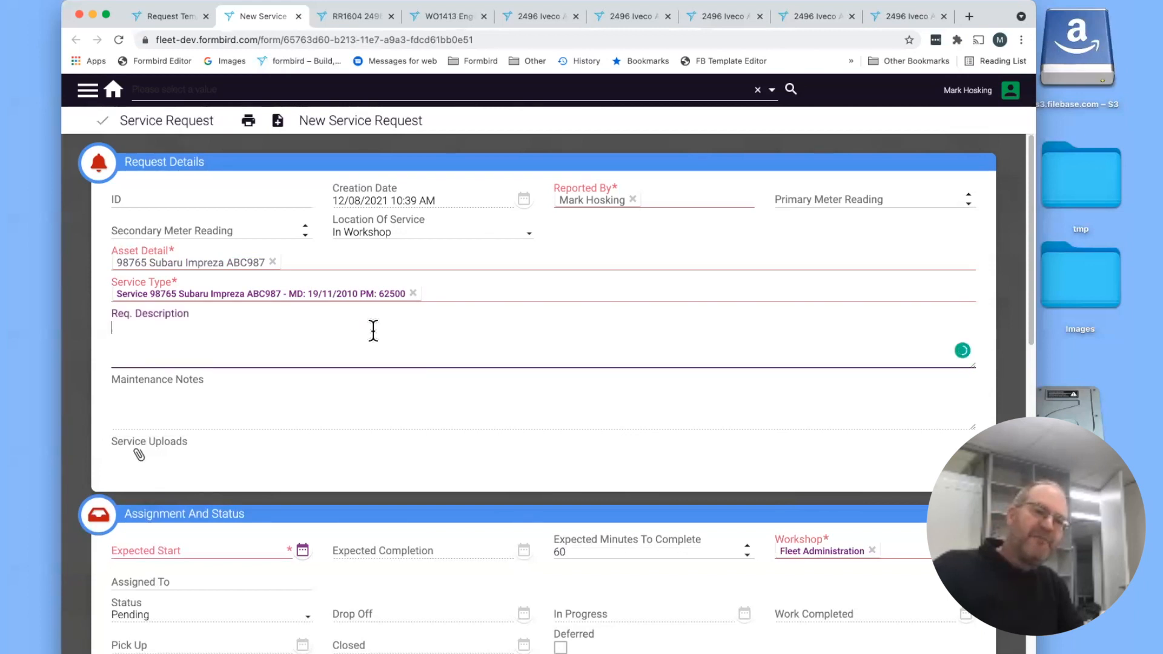
{"action": "left_click", "coordinate": [309, 341]}
{"action": "type", "text": "Pleas"}
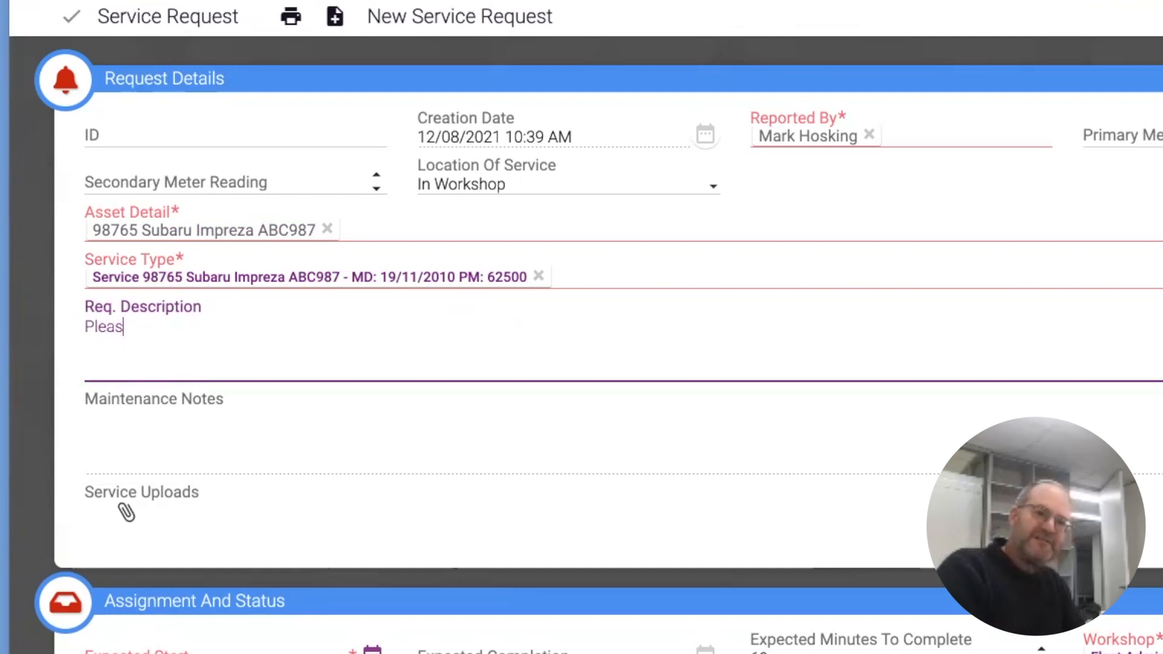
{"action": "type", "text": "e check all acc"}
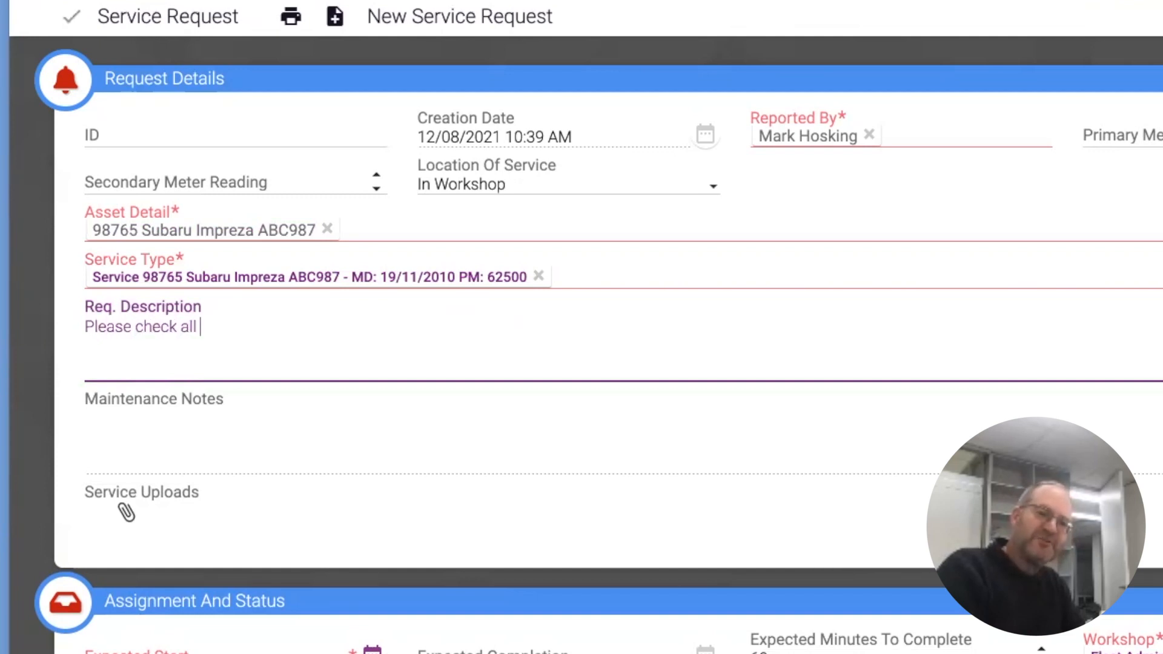
{"action": "key", "text": "BackSpace"}
{"action": "key", "text": "BackSpace"}
{"action": "key", "text": "BackSpace"}
{"action": "type", "text": "oils"}
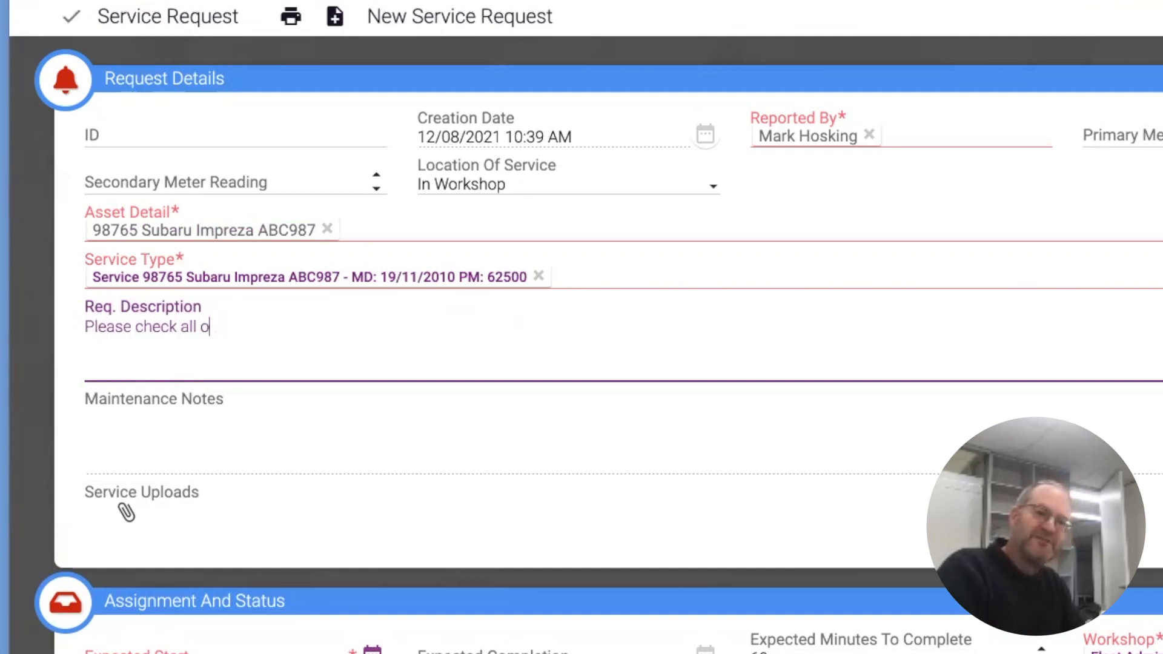
{"action": "type", "text": "efully"}
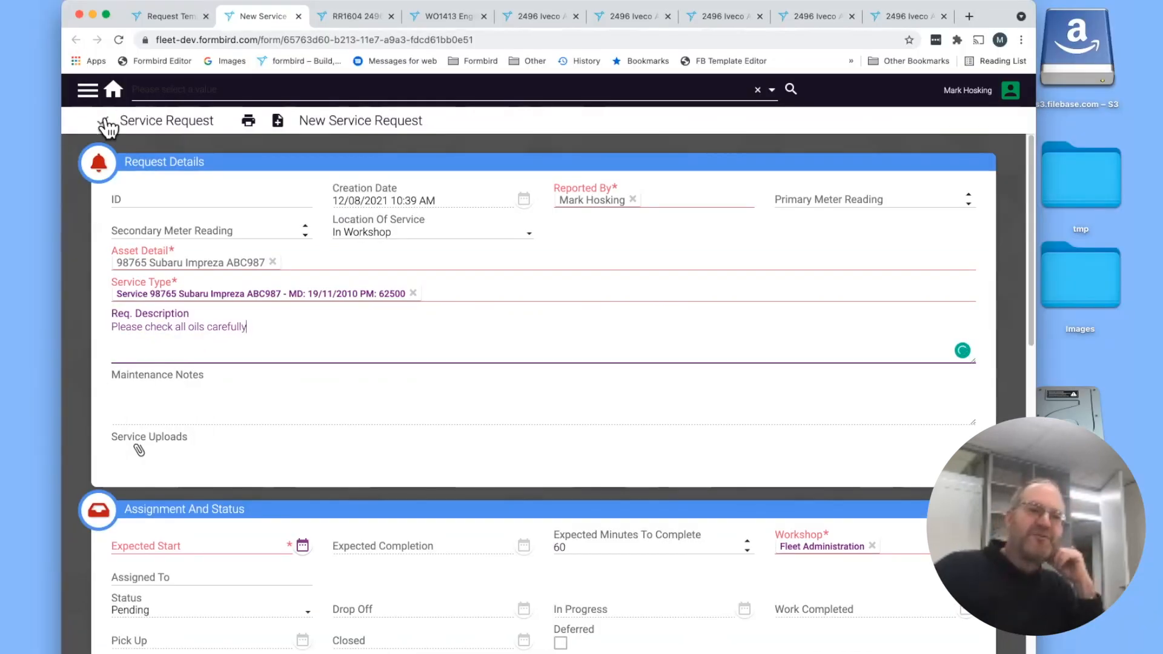
- Set the expected start to 16/08/2021 10:39 AM and expected completion to 17/08/2021 11:39 AM, and save the service request
{"action": "left_click", "coordinate": [105, 122]}
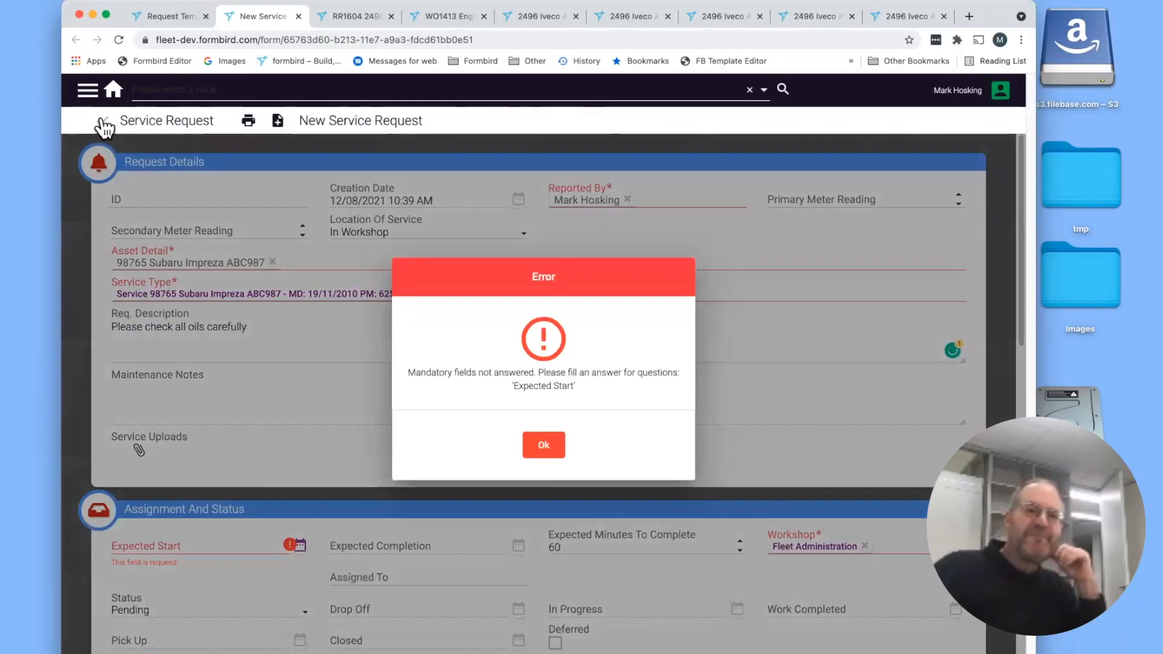
{"action": "left_click", "coordinate": [532, 447]}
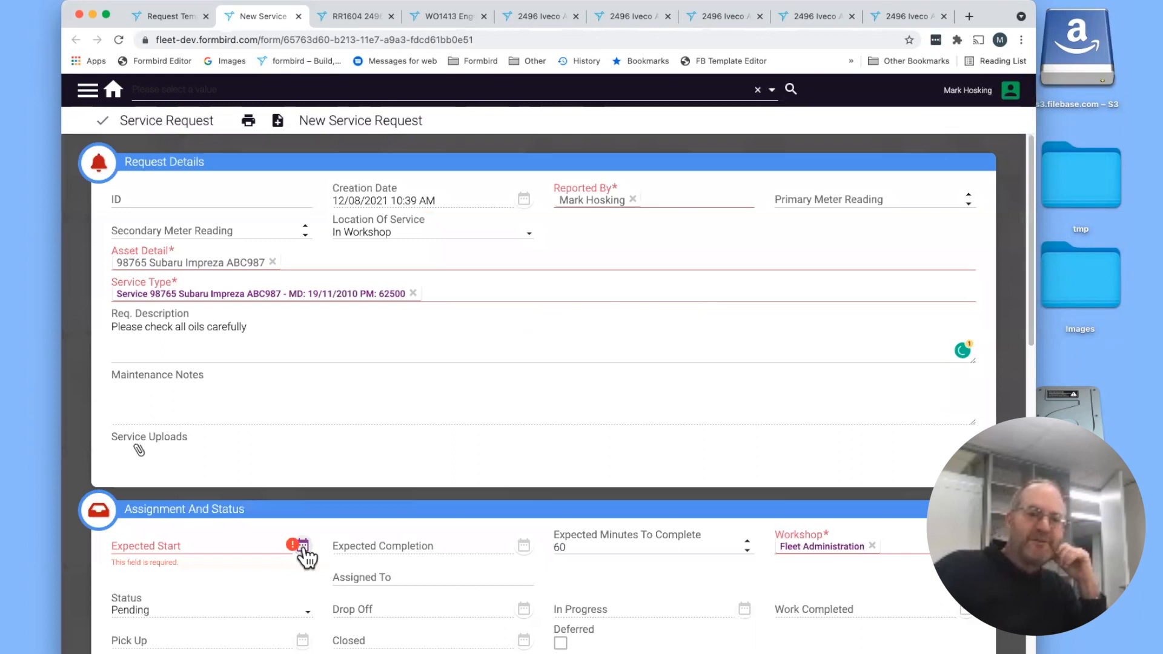
{"action": "left_click", "coordinate": [301, 546]}
{"action": "scroll", "coordinate": [303, 555], "scroll_direction": "down", "scroll_amount": 3}
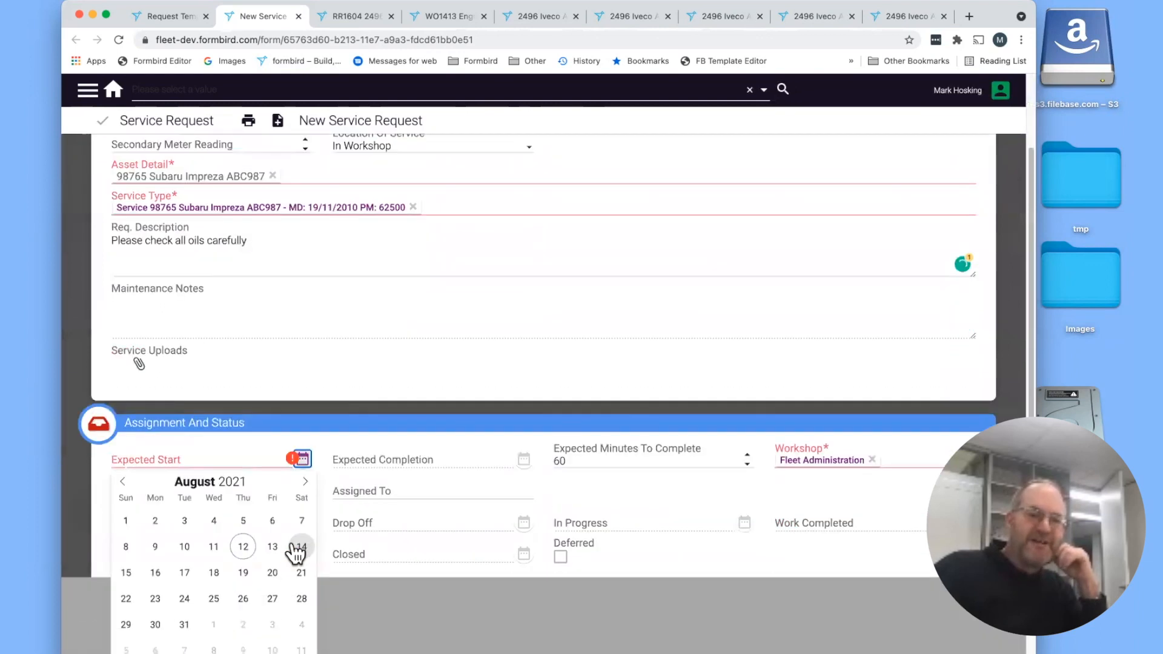
{"action": "left_click", "coordinate": [156, 556]}
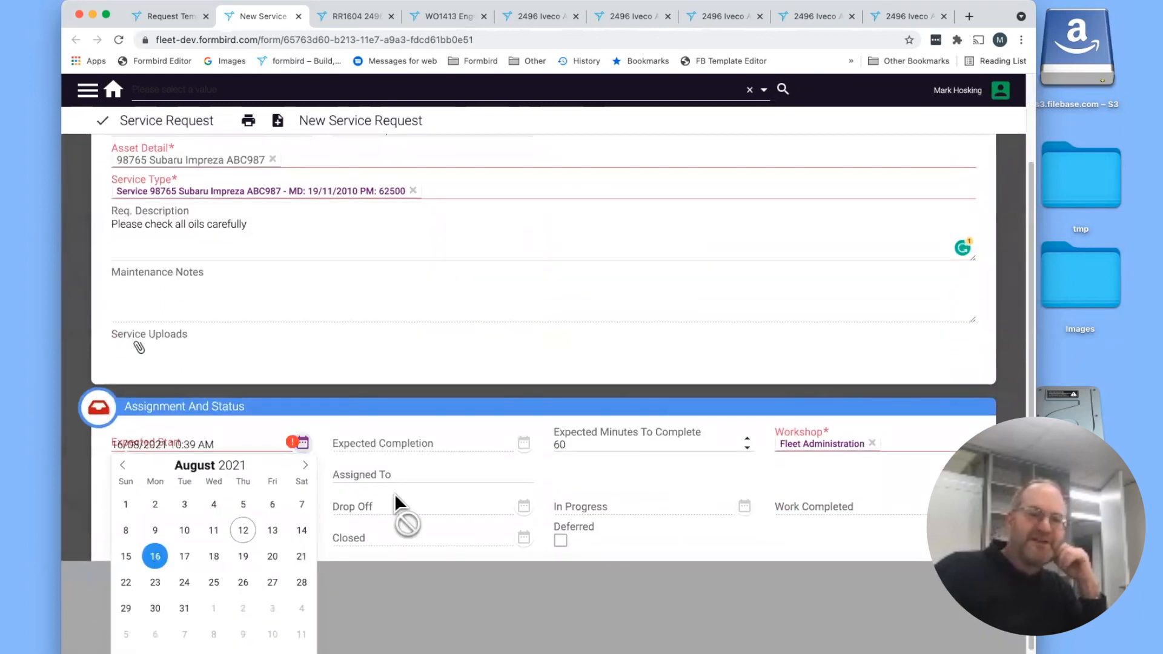
{"action": "left_click", "coordinate": [524, 443]}
{"action": "left_click", "coordinate": [524, 545]}
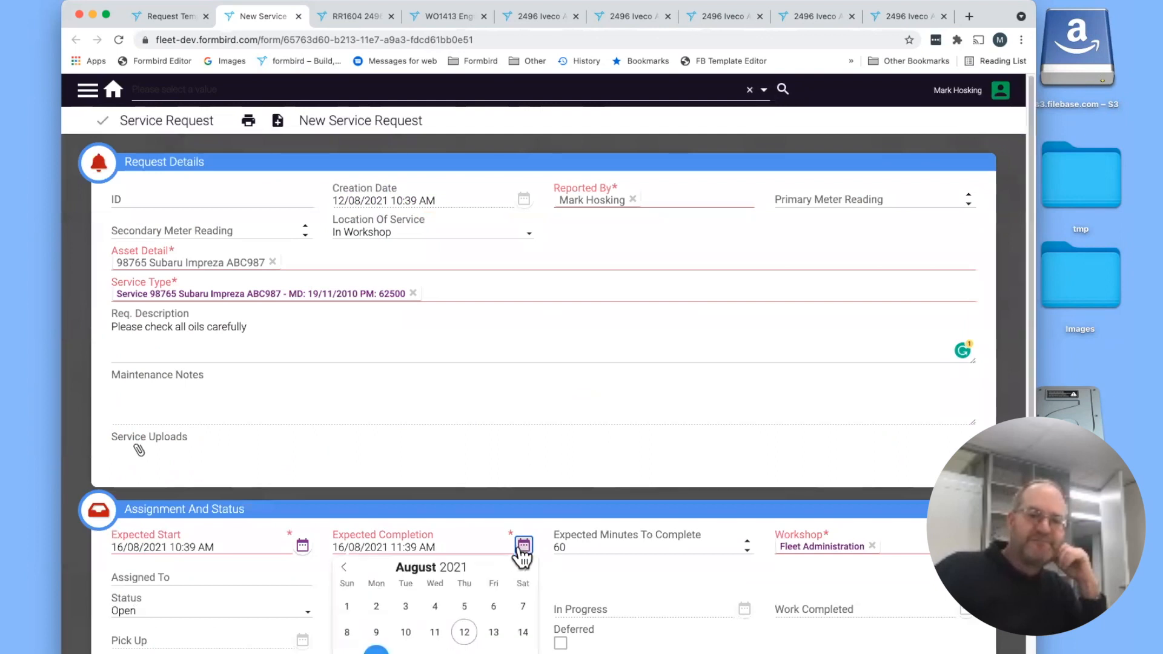
{"action": "left_click", "coordinate": [405, 653]}
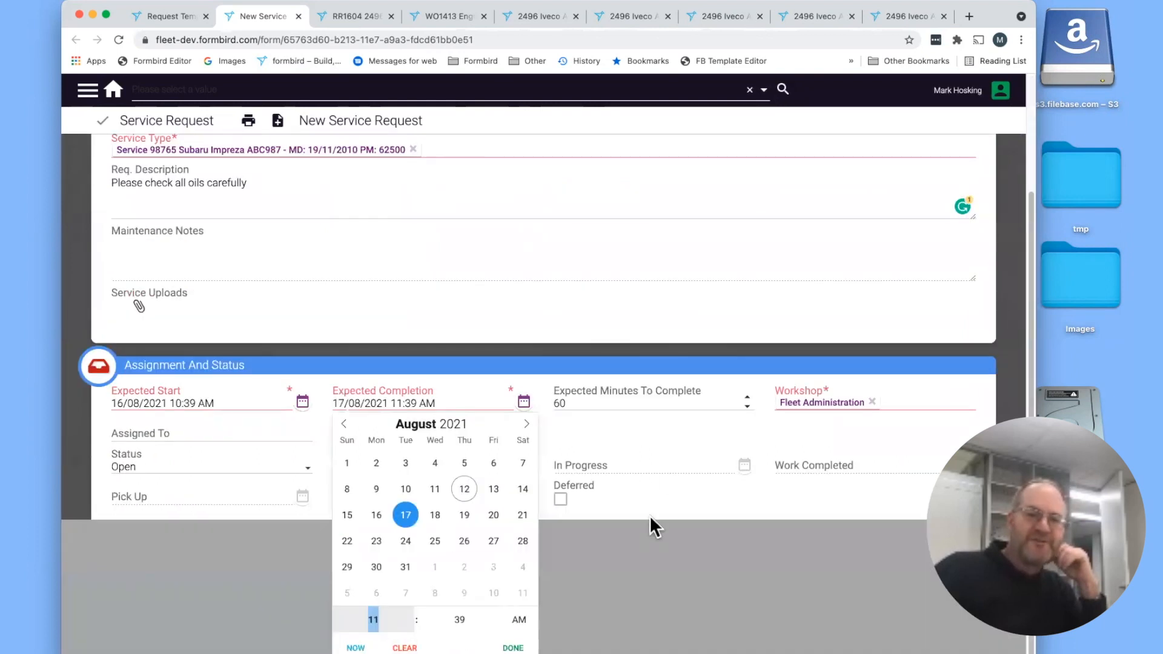
{"action": "left_click", "coordinate": [666, 442]}
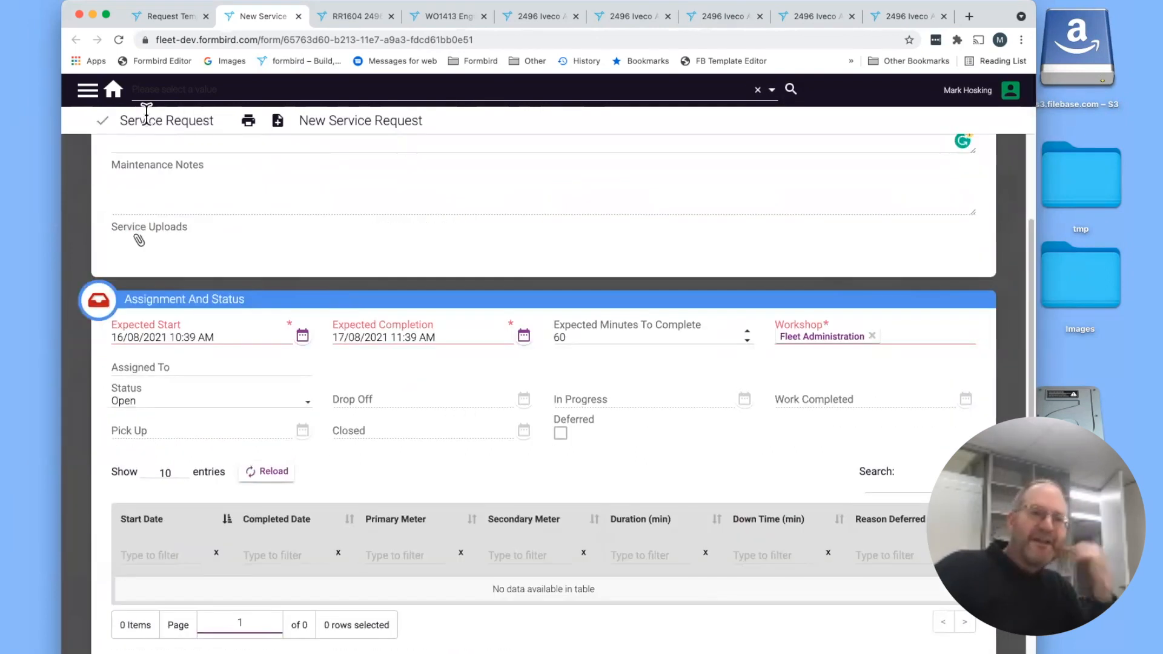
{"action": "left_click", "coordinate": [106, 122]}
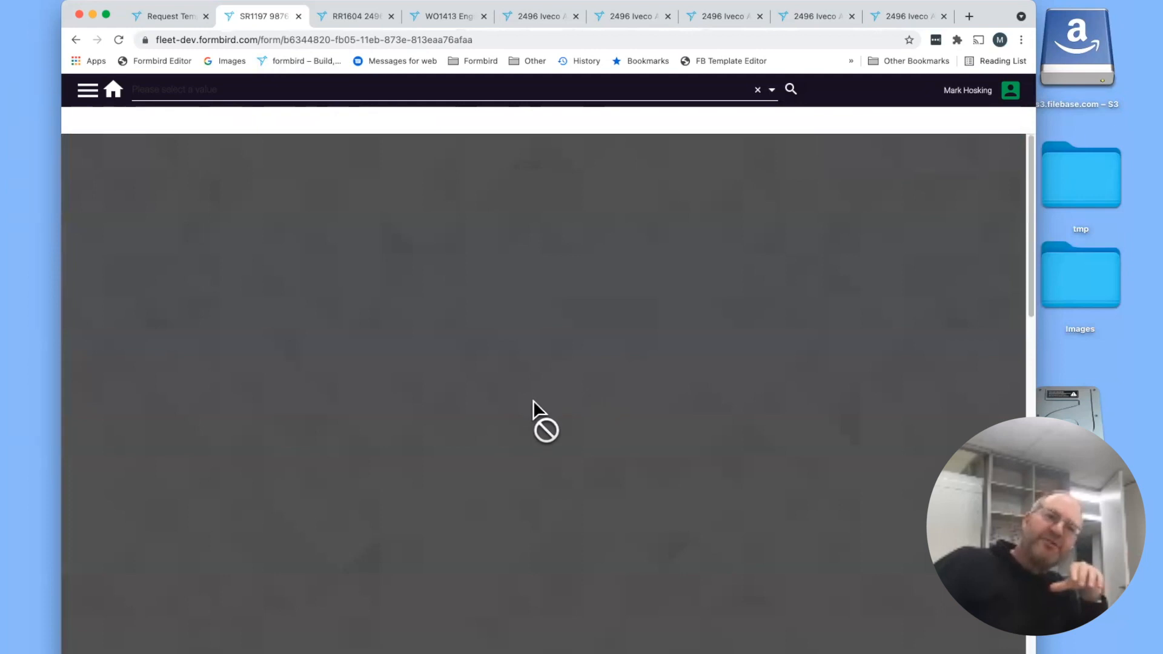
- Create a PM Service work order from the Subaru Impreza service request, leaving the assignee empty
{"action": "scroll", "coordinate": [530, 403], "scroll_direction": "down", "scroll_amount": 10}
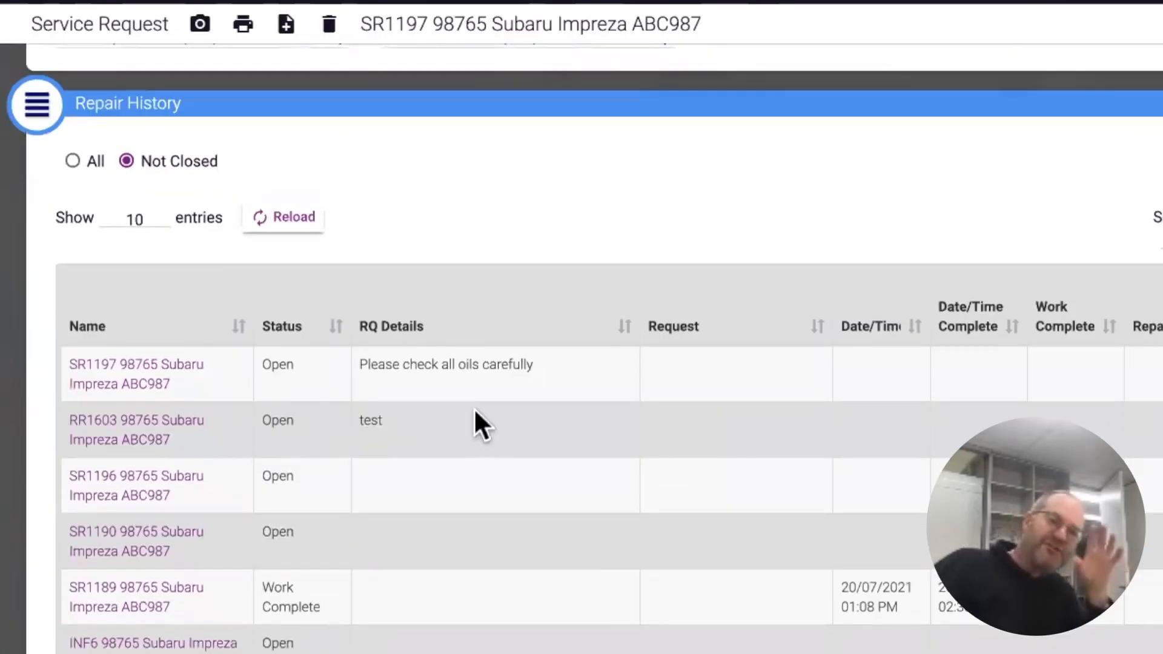
{"action": "scroll", "coordinate": [415, 376], "scroll_direction": "down", "scroll_amount": 3}
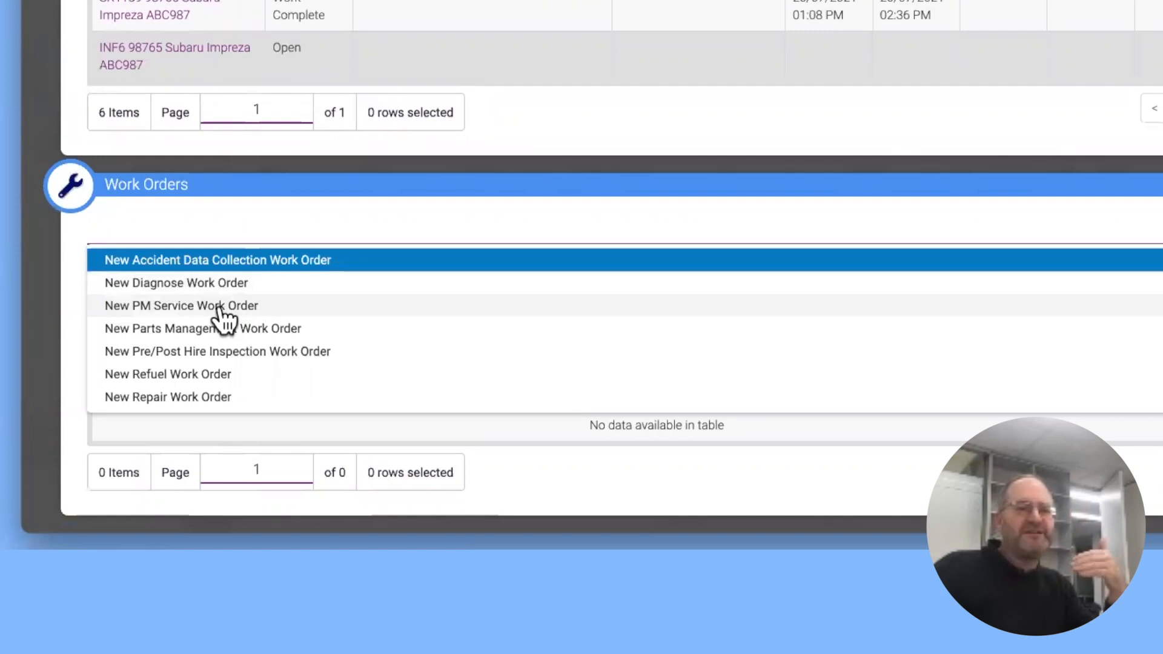
{"action": "left_click", "coordinate": [219, 306]}
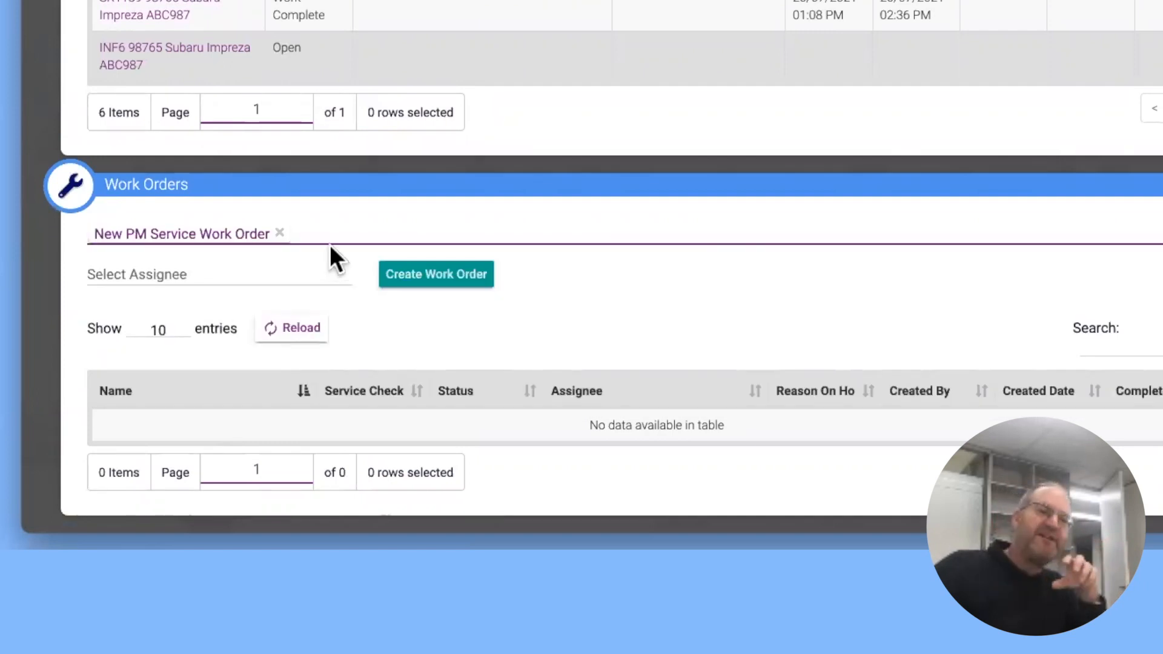
{"action": "left_click", "coordinate": [399, 280]}
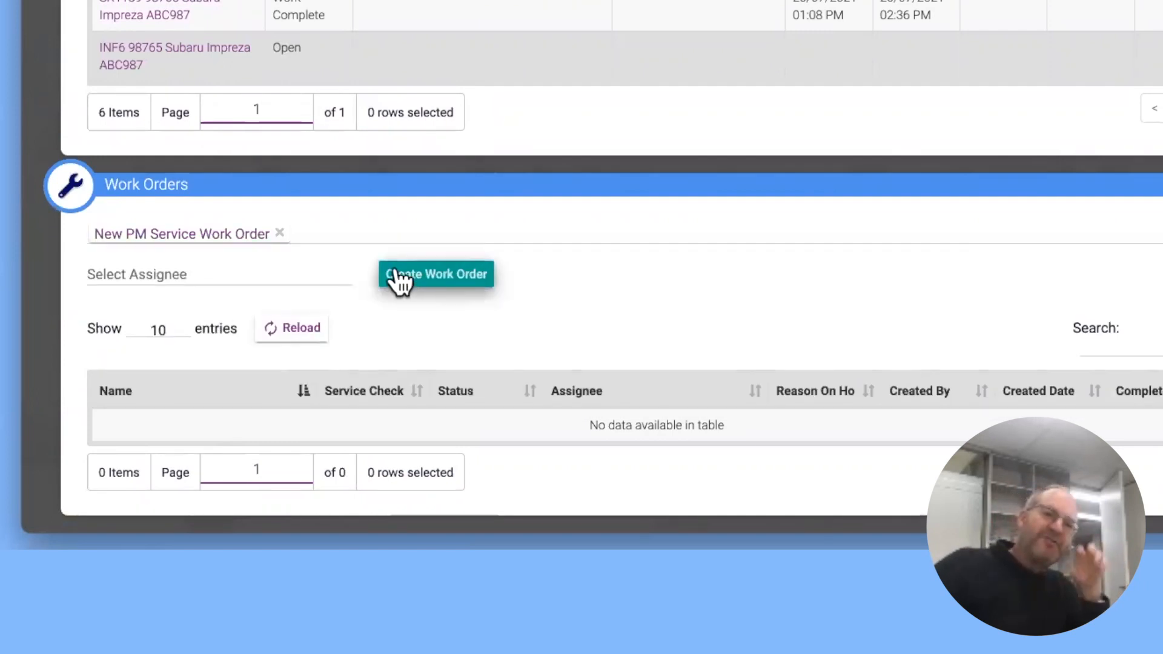
- Open the choice of work order types for another work order on the service request
{"action": "left_click", "coordinate": [279, 222]}
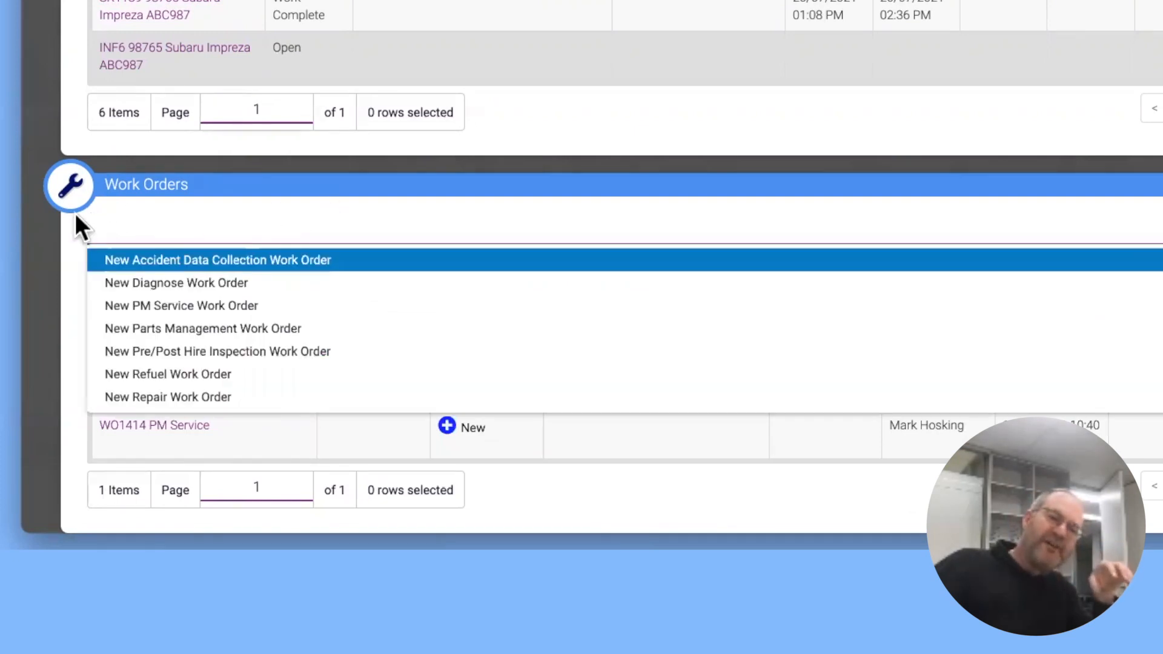
{"action": "left_click", "coordinate": [52, 222]}
{"action": "left_click", "coordinate": [225, 229]}
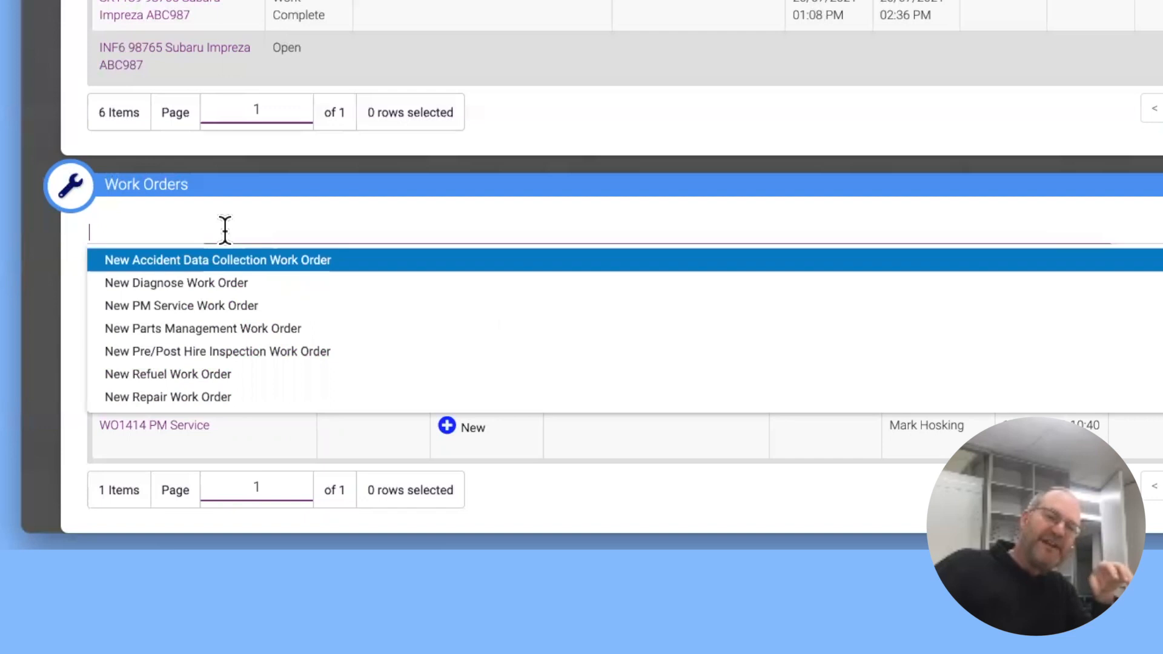